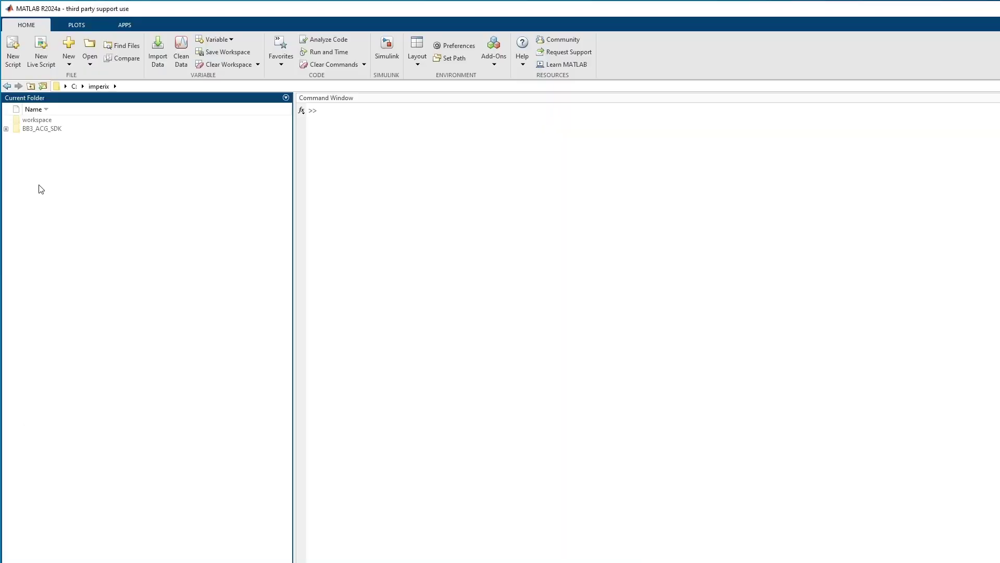
Step: Copy the file imperix_template.slx from the BB3_ACG_SDK\simulink\user_template folder
double_click(36, 130)
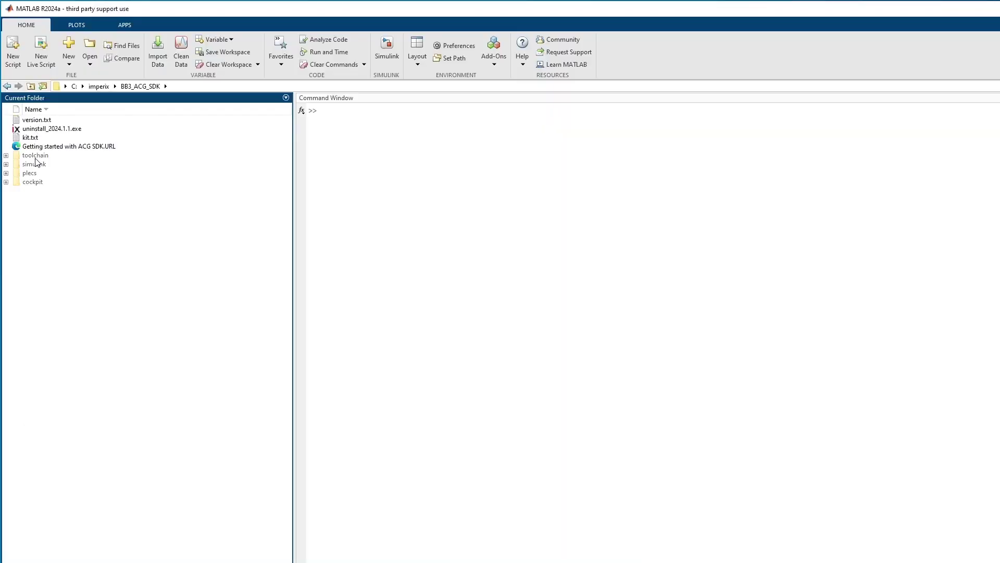
double_click(35, 163)
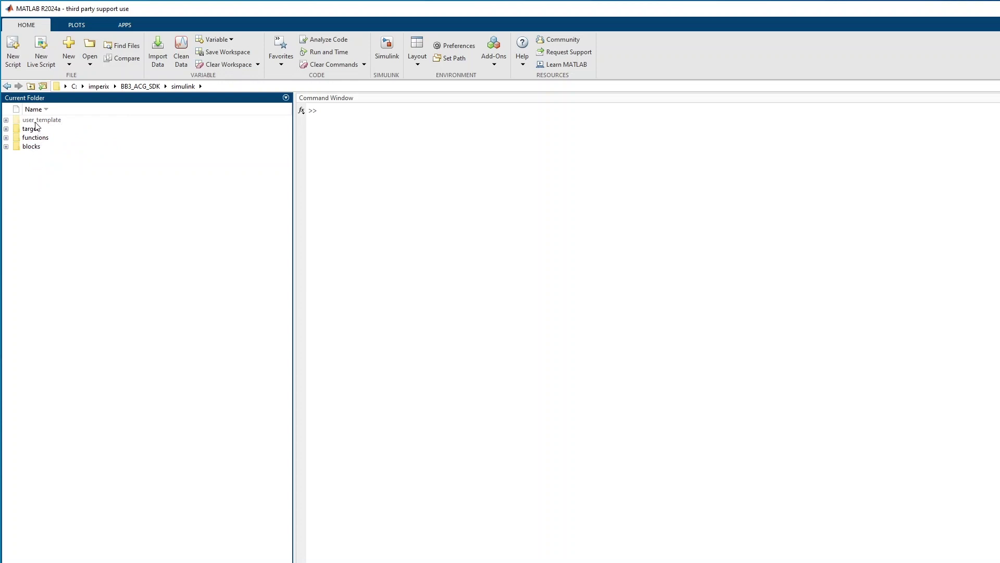
double_click(35, 122)
left_click(36, 123)
right_click(35, 123)
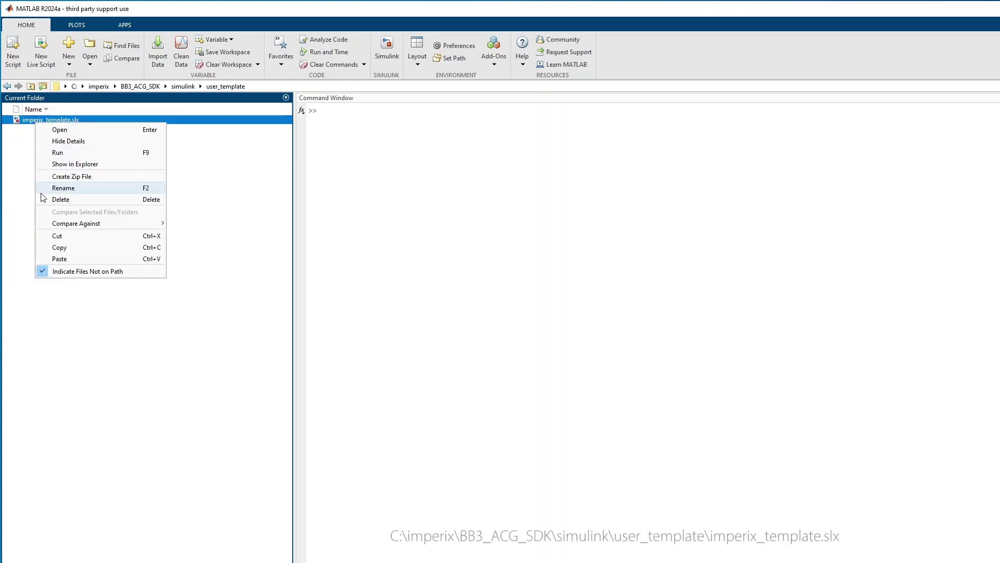
left_click(48, 248)
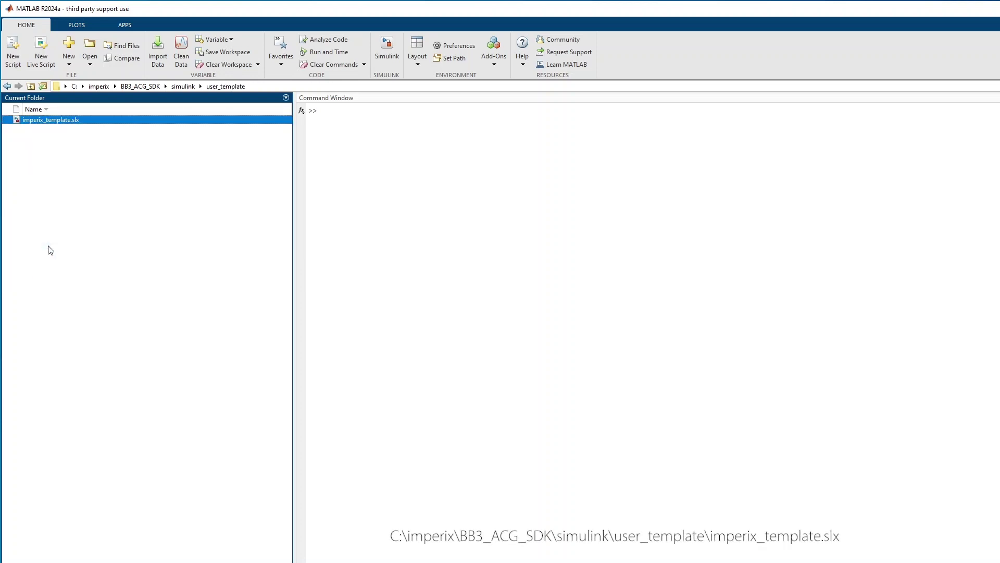
Step: Paste the copied template file into the C:\imperix\workspace folder
left_click(96, 88)
double_click(47, 120)
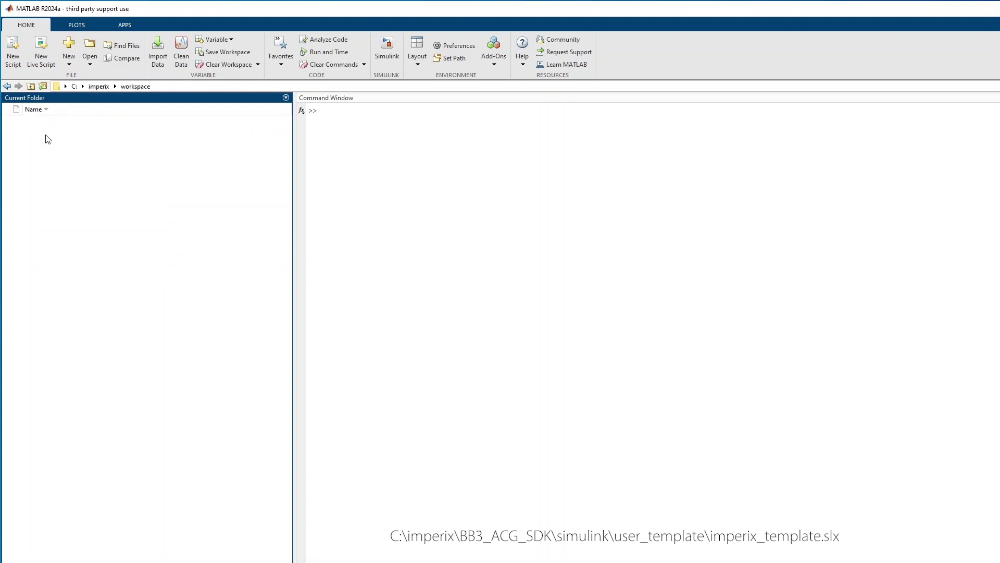
right_click(46, 135)
left_click(58, 201)
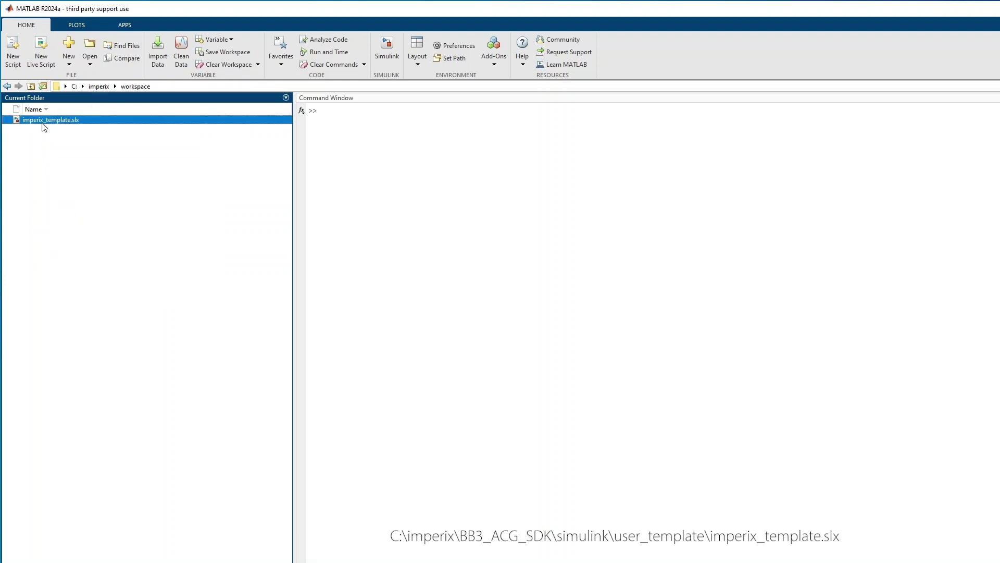
Step: Rename the pasted template file as My_first_buck.slx
right_click(44, 122)
left_click(52, 187)
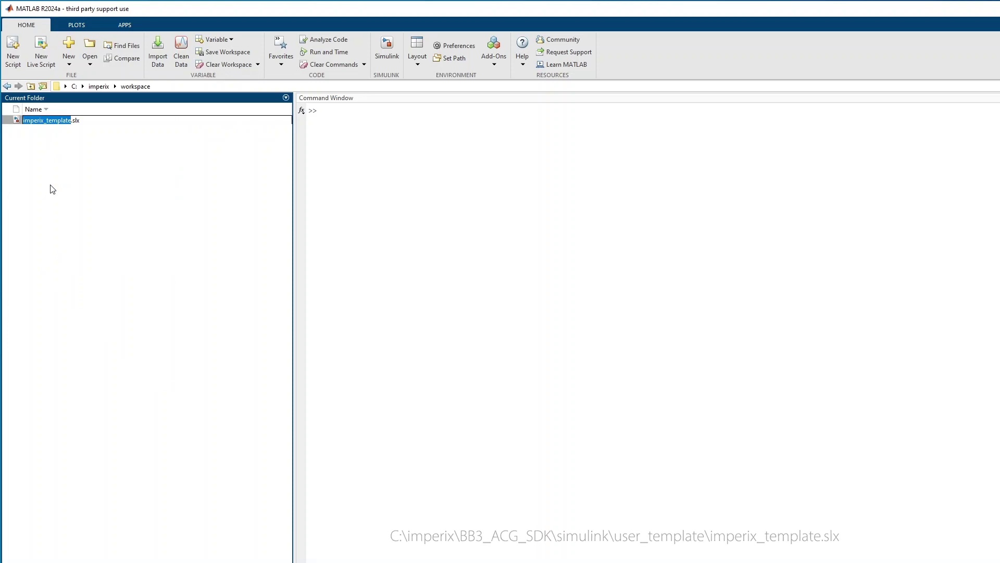
type("My")
type("_first")
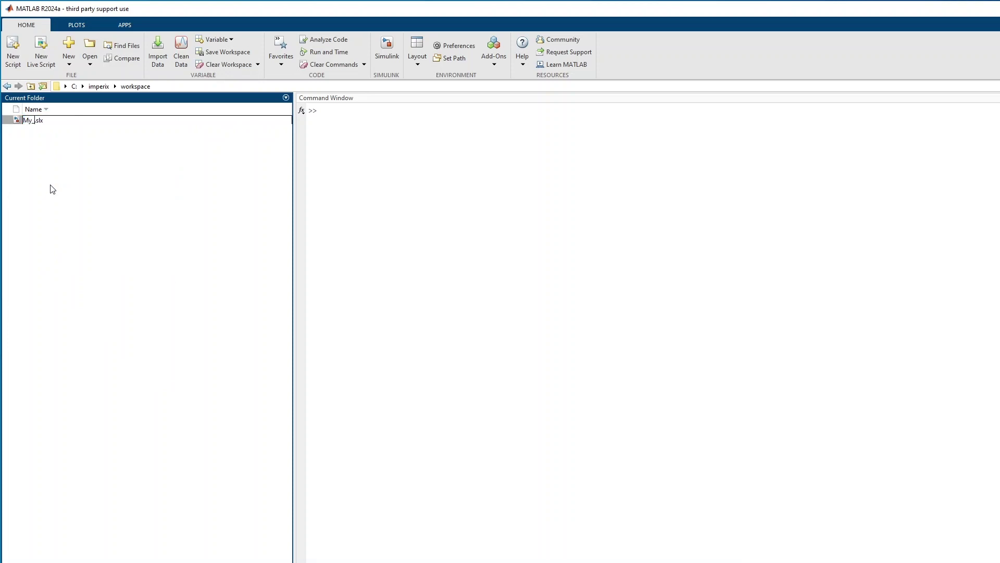
type("_buck")
key("Return")
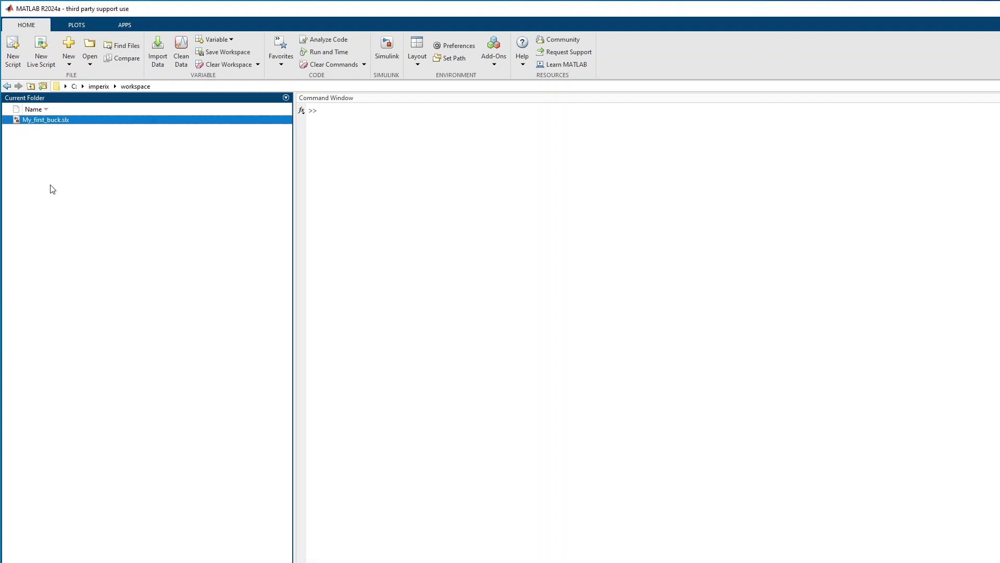
Step: Open My_first_buck.slx in Simulink and go into the simulation subsystem inside the Plant block
double_click(19, 121)
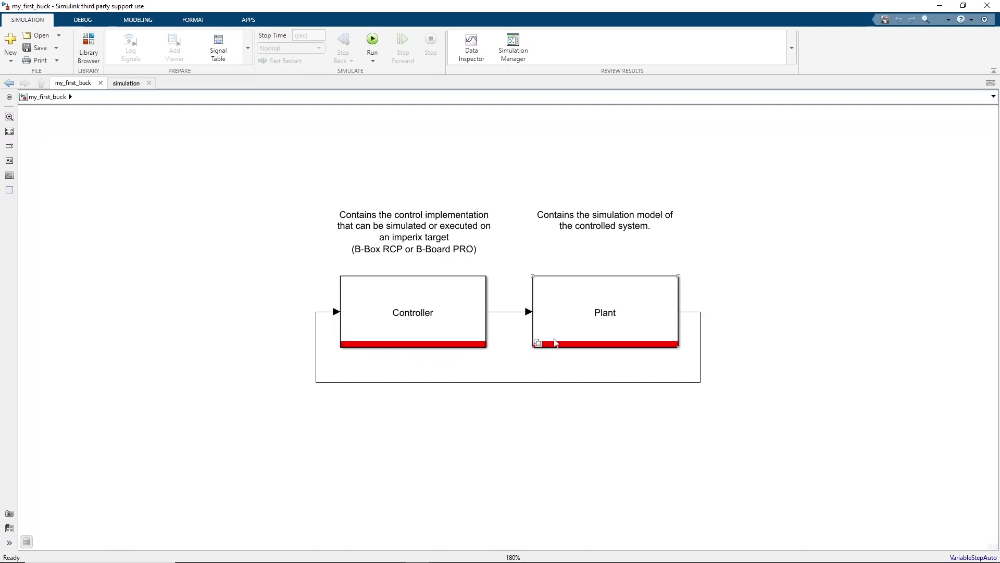
left_click(563, 329)
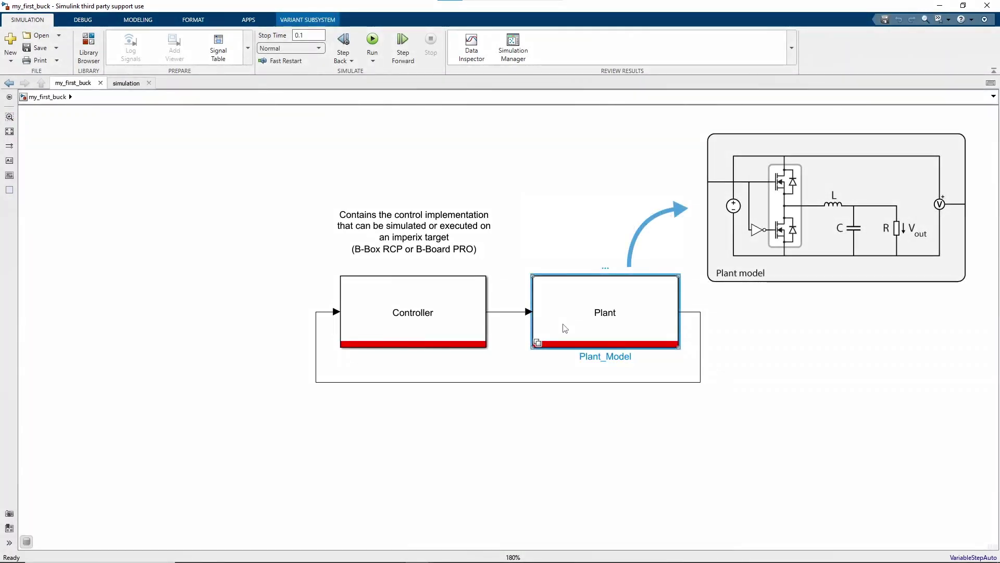
left_click(440, 321)
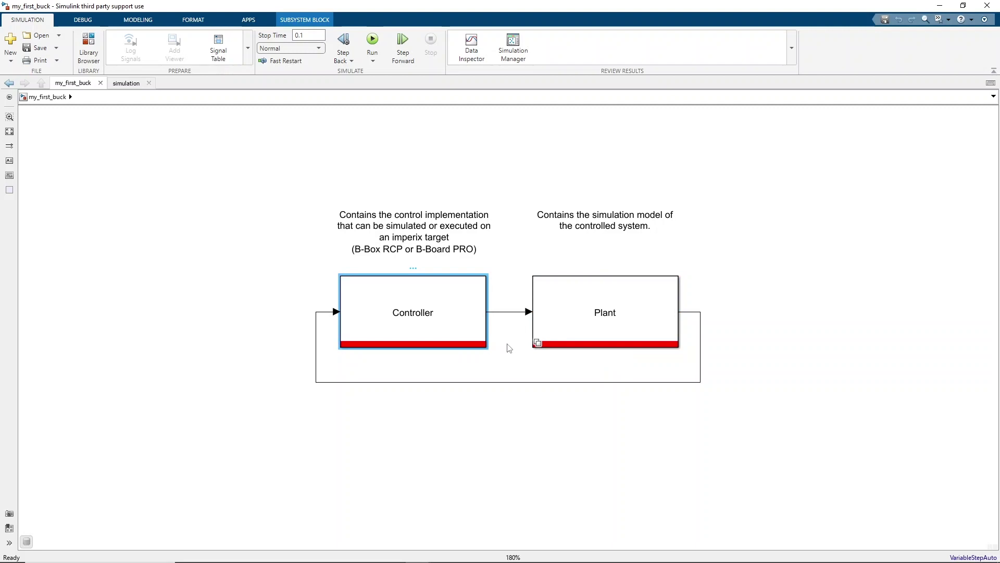
left_click(509, 348)
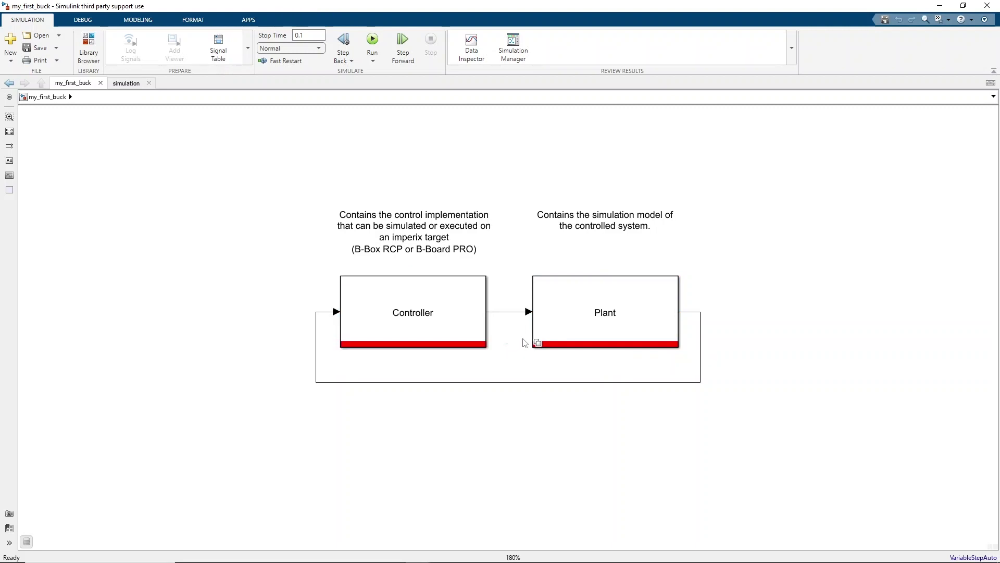
double_click(562, 320)
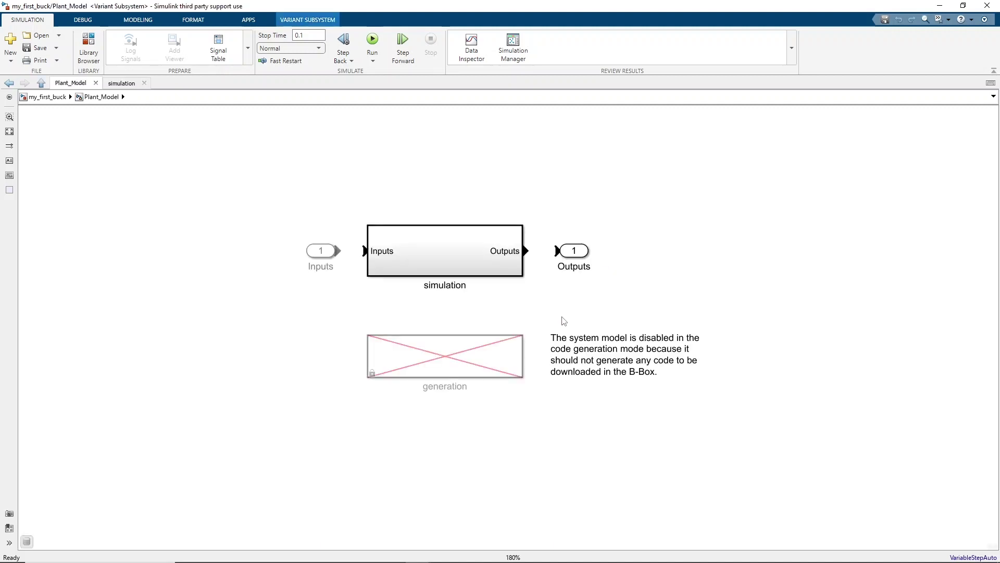
double_click(462, 263)
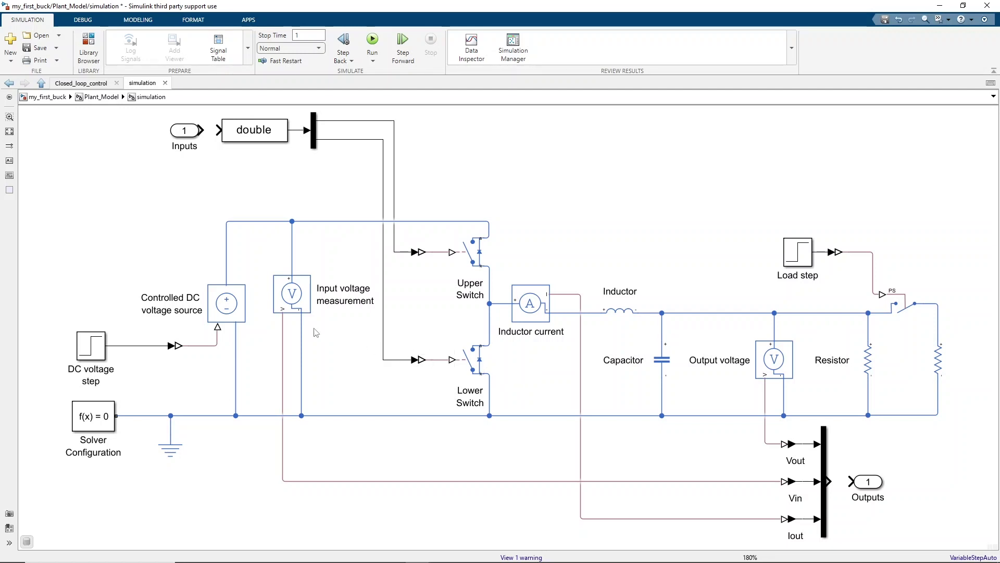
Step: Examine the buck converter's power stage: the DC voltage source, upper and lower switches, inductor, capacitor and load resistors
left_click(243, 311)
left_click(471, 254)
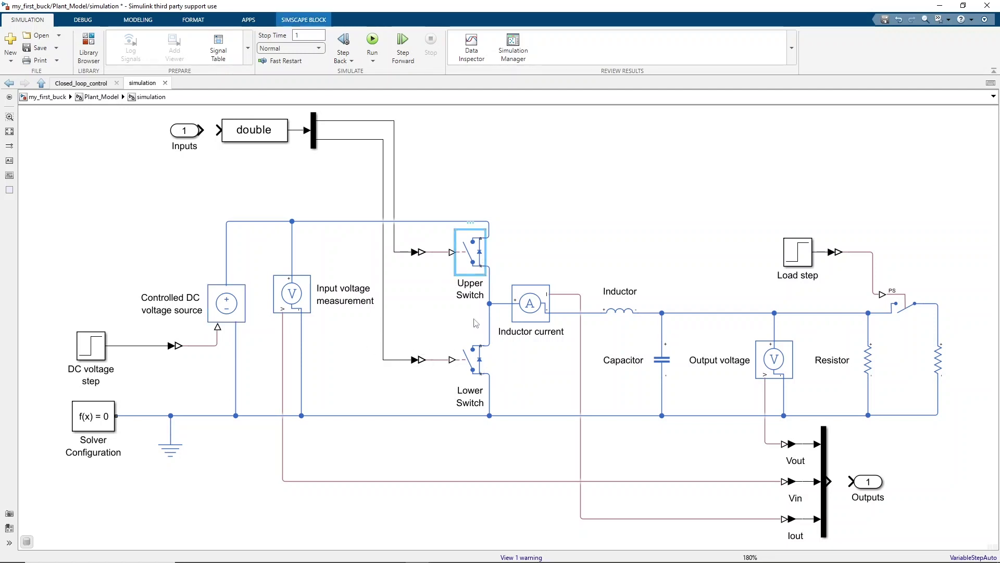
left_click(472, 360)
left_click(620, 312)
left_click(662, 359, "shift")
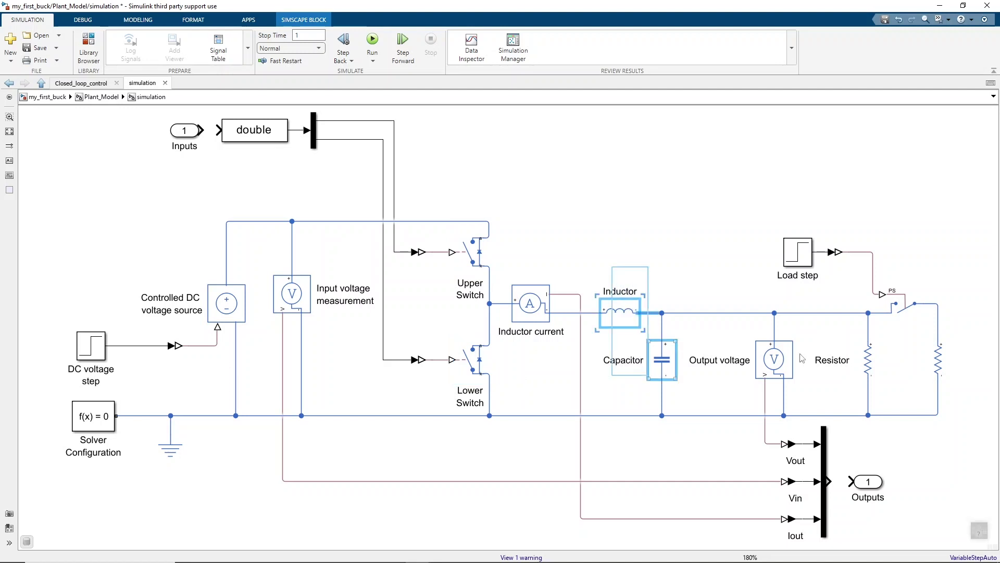
left_click_drag(959, 354, 875, 369)
left_click(648, 446)
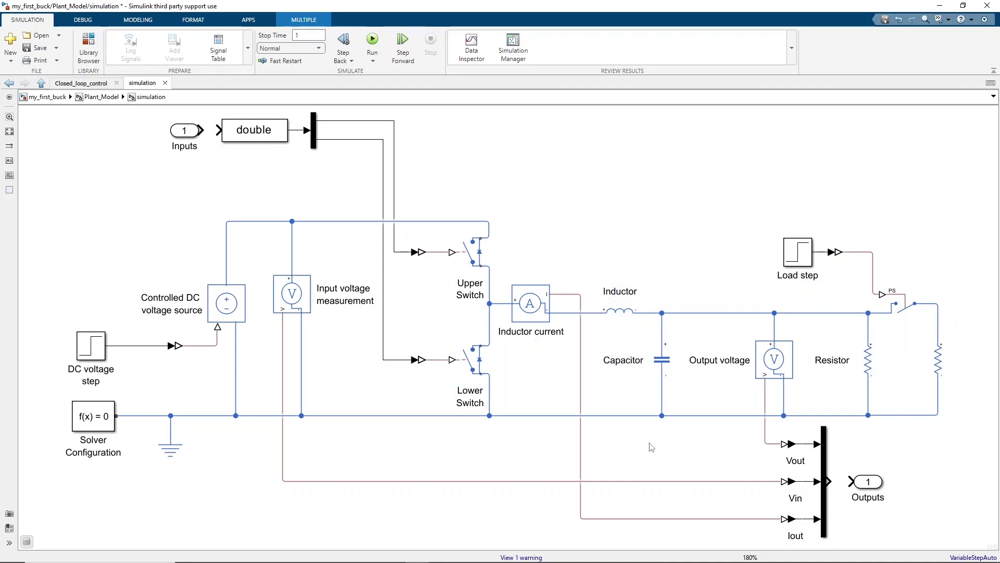
Step: Examine the voltage and current measurements, their routing to the Outputs port, and the gate signal path from the Inputs port
left_click(310, 301)
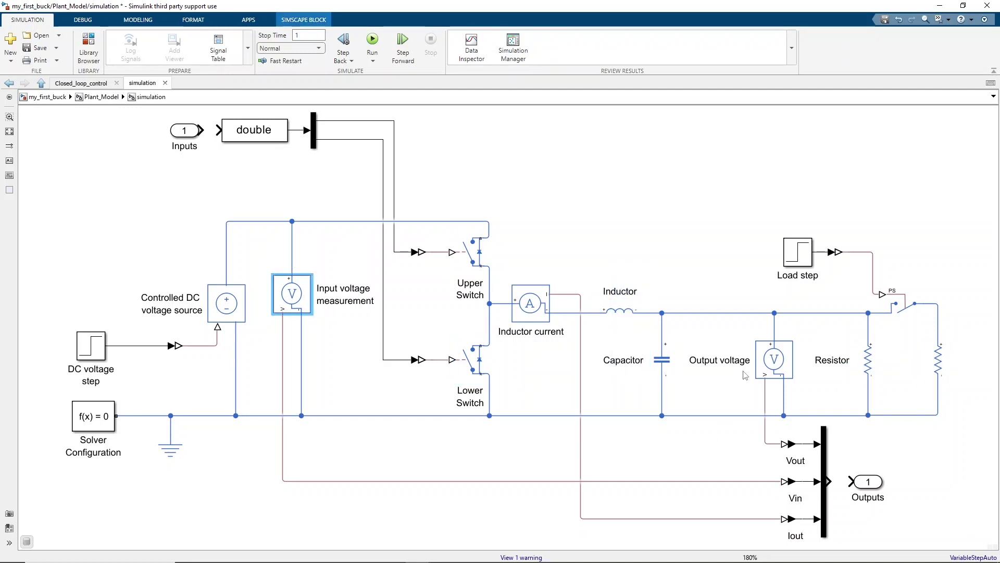
left_click(760, 365)
left_click(531, 319)
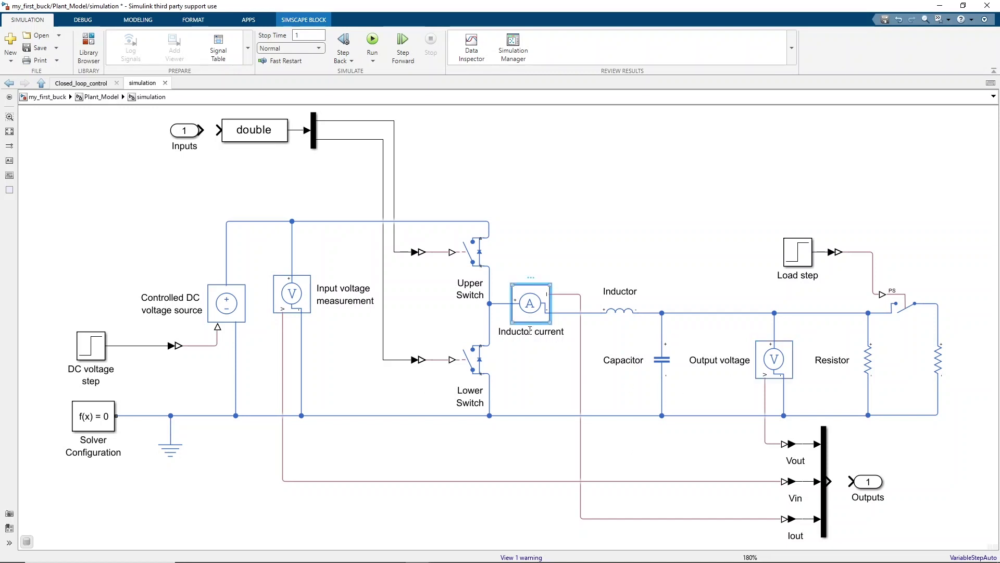
left_click(534, 437)
left_click_drag(760, 534, 861, 446)
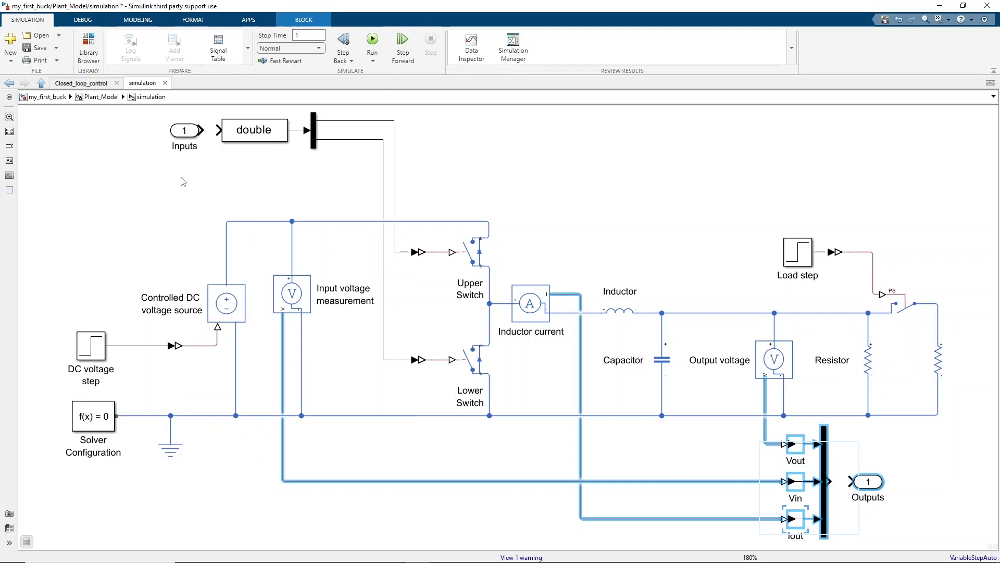
left_click_drag(180, 177, 329, 120)
left_click(347, 193)
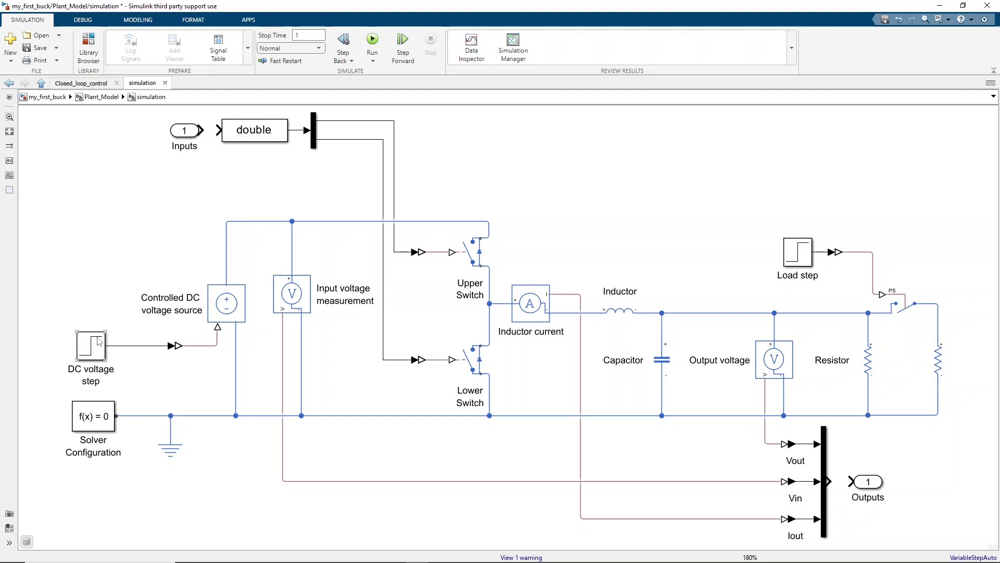
Step: Review the parameters of the DC voltage step and Load step blocks without changing them
double_click(99, 341)
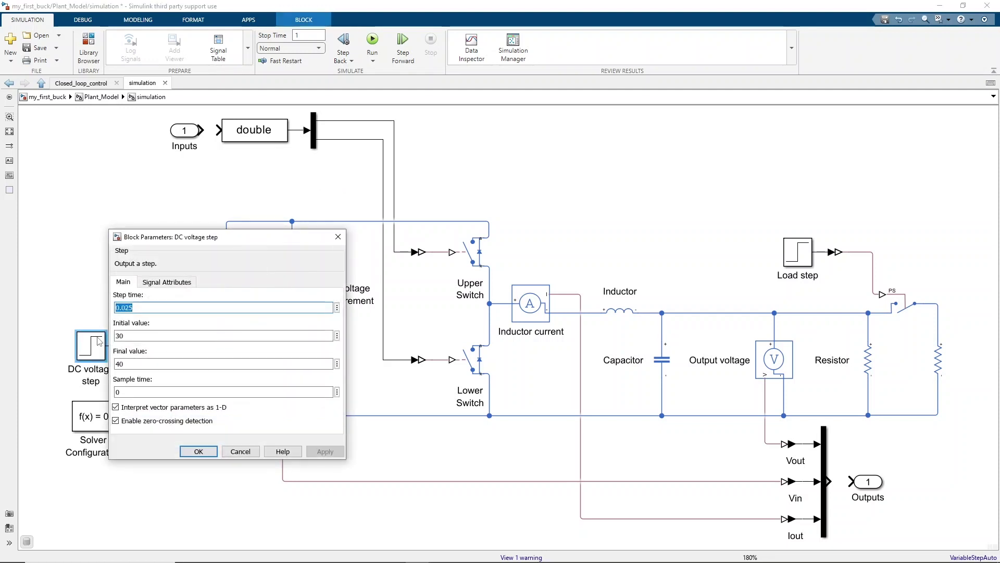
key("Escape")
double_click(793, 255)
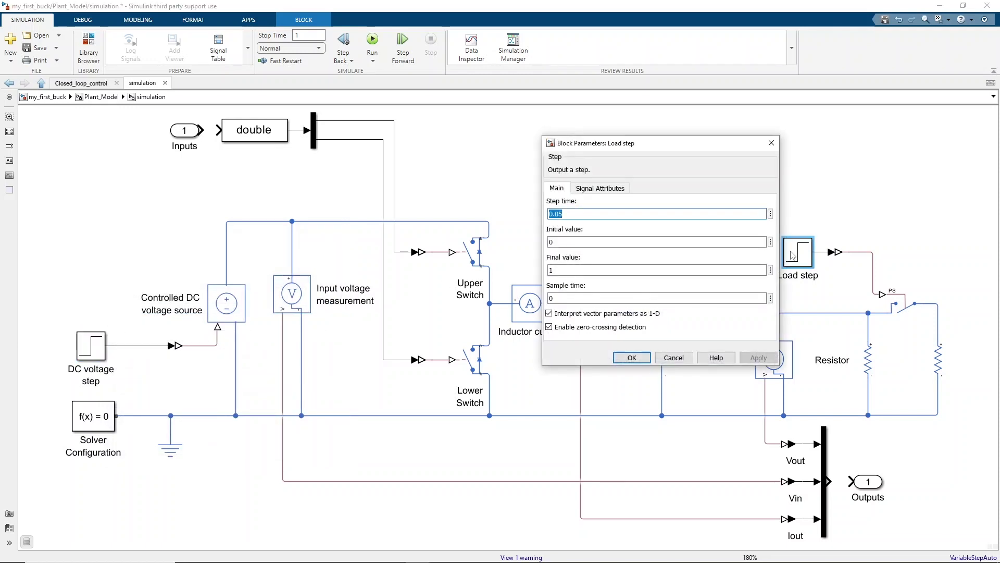
key("Escape")
Step: Review the parameters of the inductor, the capacitor and both load resistors without changing them
left_click(624, 308)
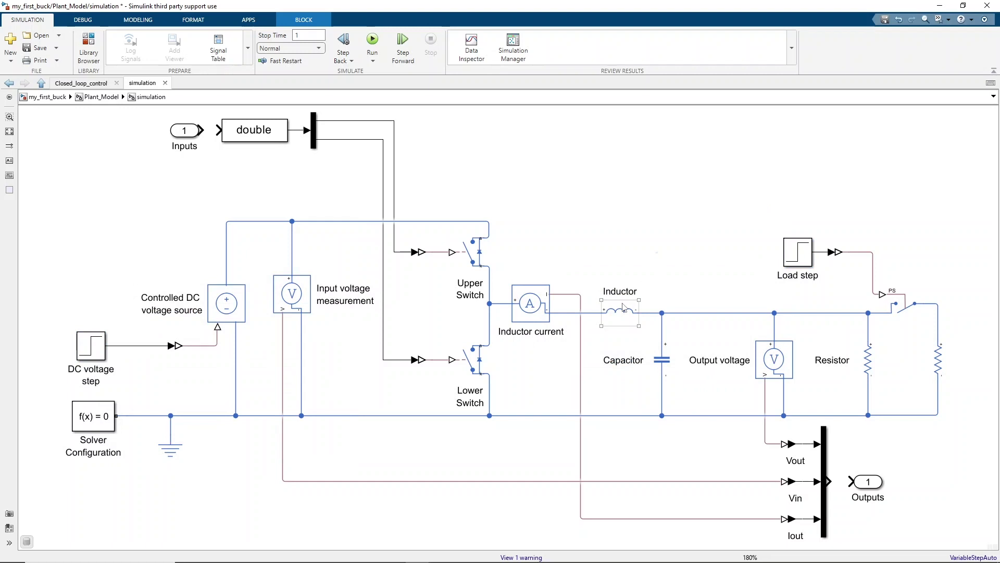
double_click(624, 308)
key("Escape")
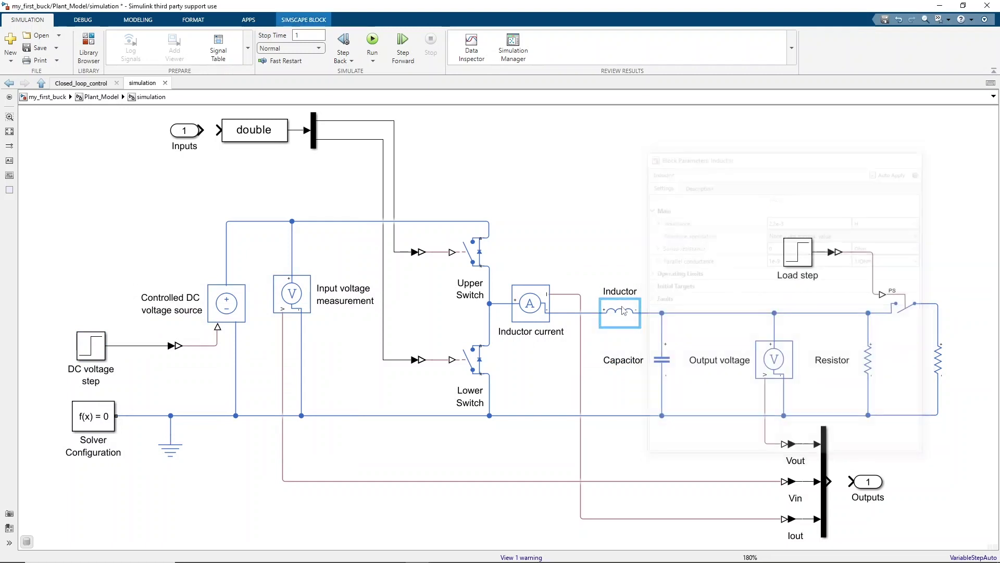
double_click(663, 358)
key("Escape")
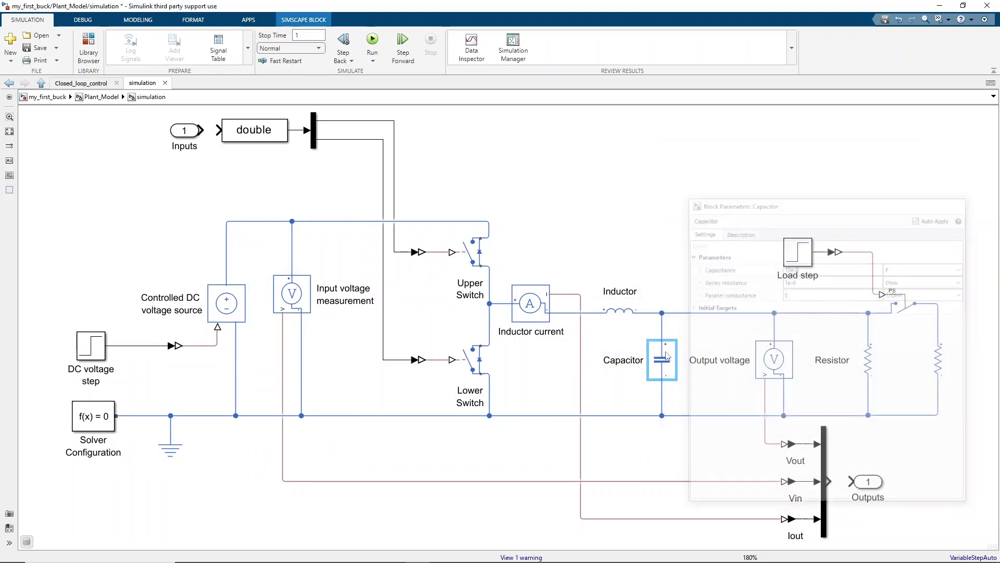
double_click(865, 365)
key("Escape")
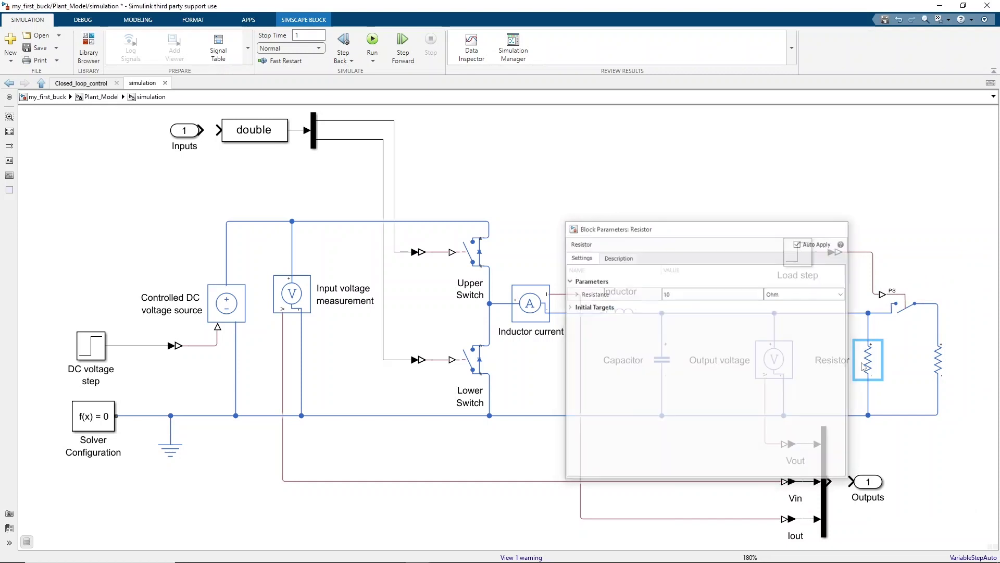
double_click(935, 365)
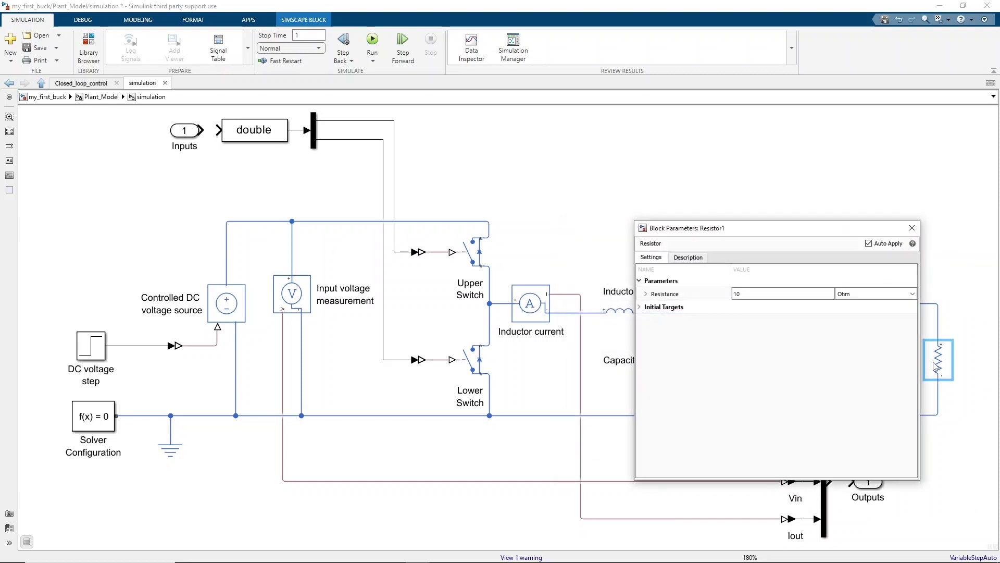
key("Escape")
Step: Connect the Inputs port to the double conversion block and the measurement mux to the Outputs port
left_click(397, 223)
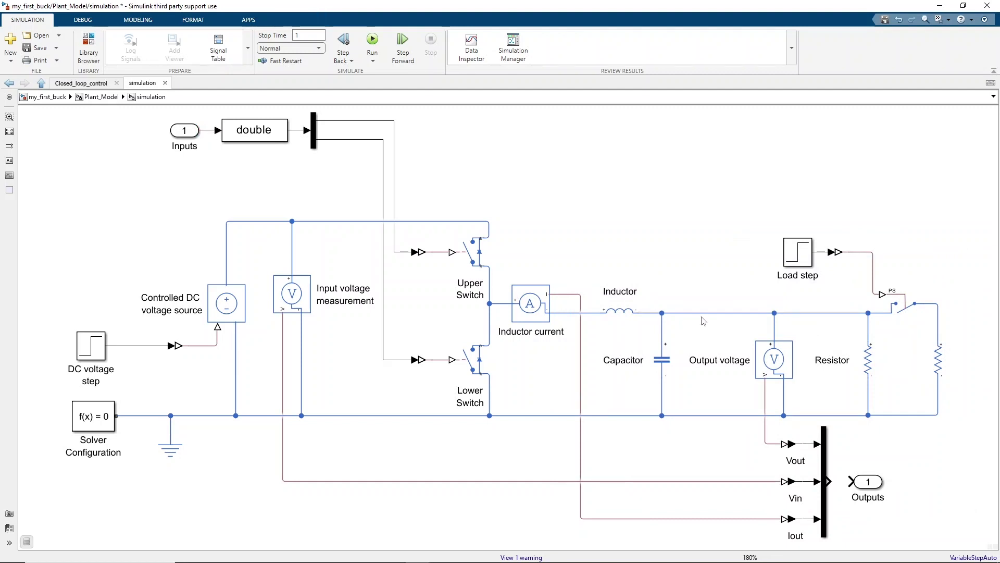
left_click_drag(829, 480, 853, 482)
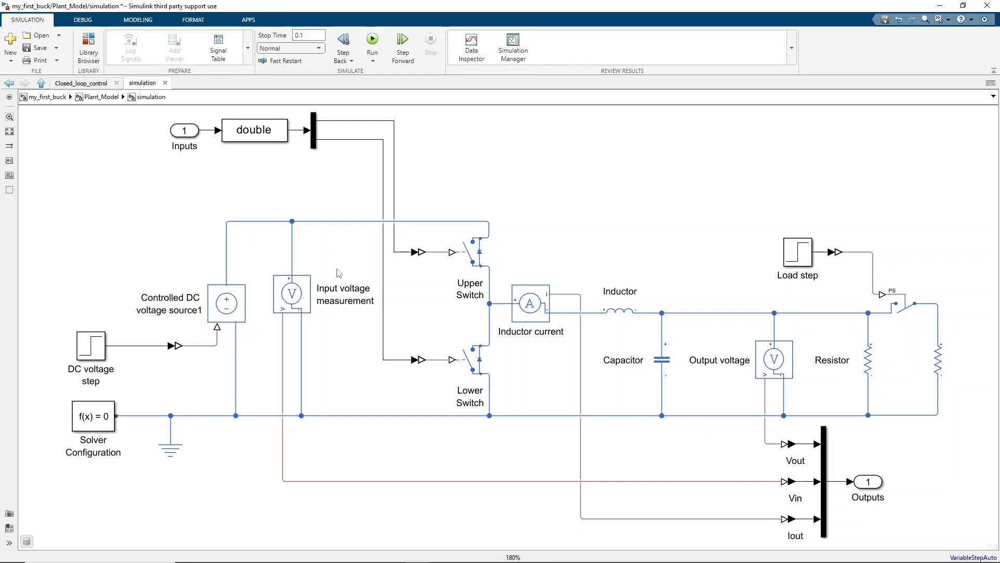
Step: Switch to the Closed_loop_control subsystem and examine its CONFIG block, control input demux and control output mux
left_click(81, 83)
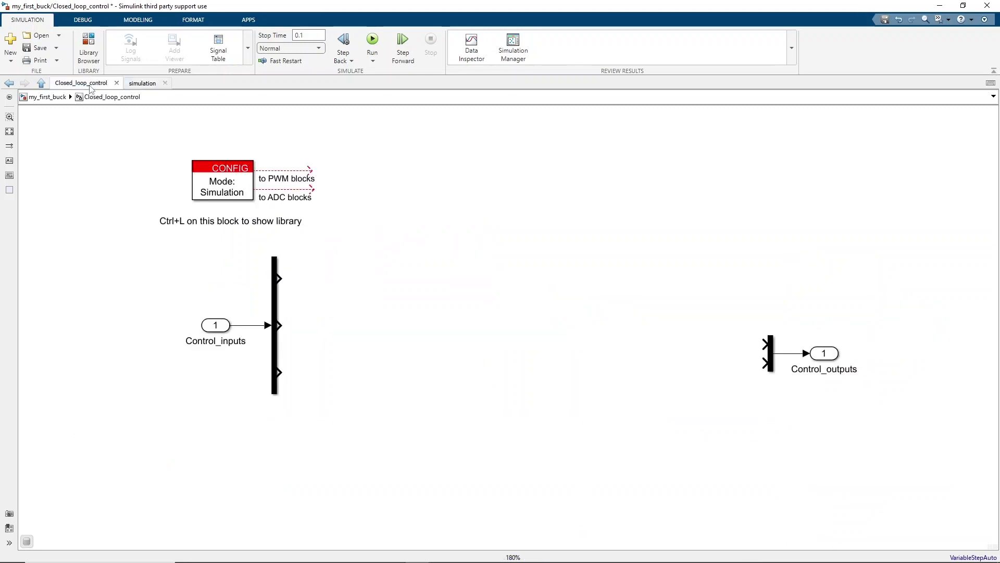
left_click(225, 183)
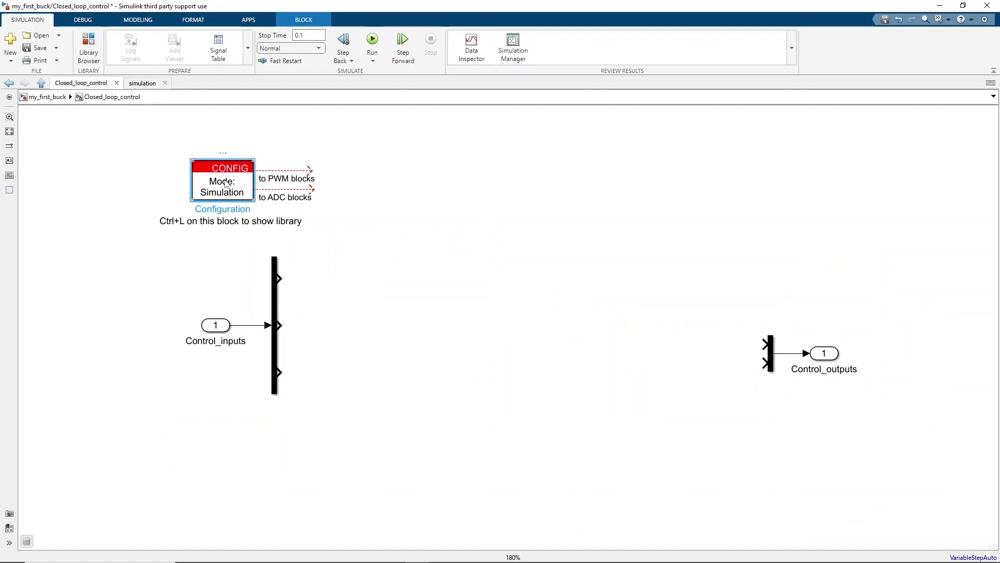
left_click_drag(216, 243, 323, 414)
left_click_drag(756, 318, 830, 388)
left_click(439, 348)
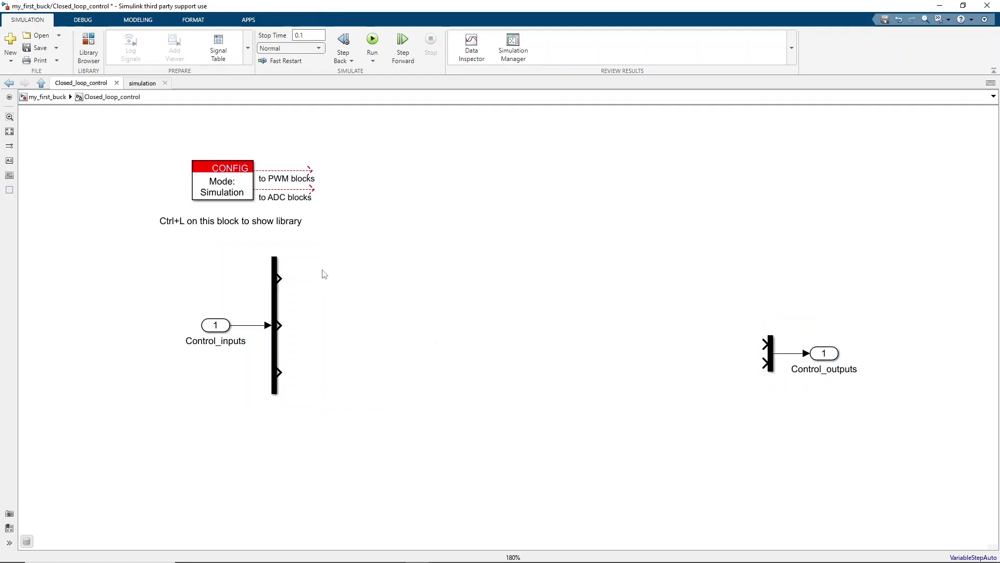
Step: Review the CONFIG block's control task settings, including the CLOCK_0 frequency and sampling phase, without changing them
double_click(227, 196)
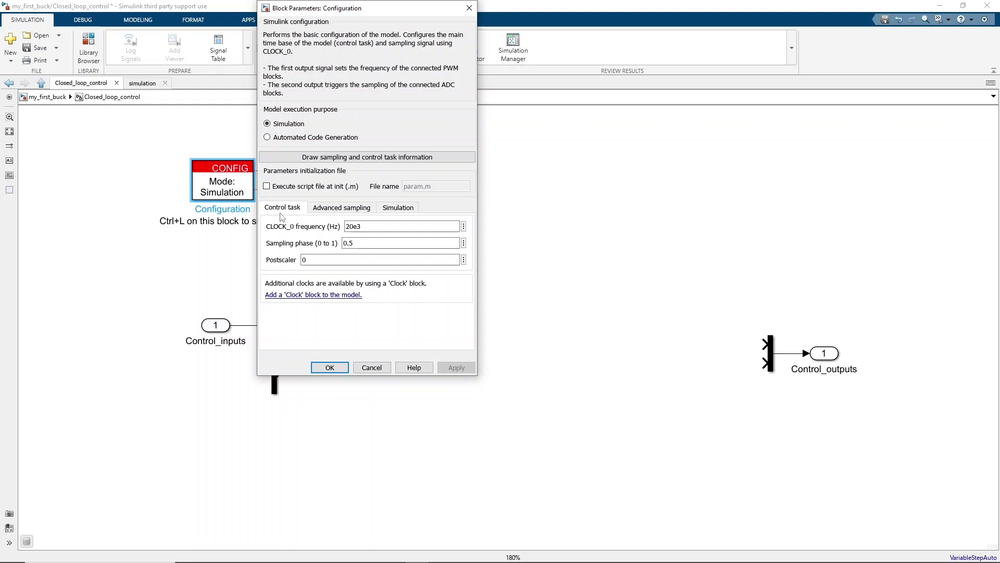
double_click(350, 229)
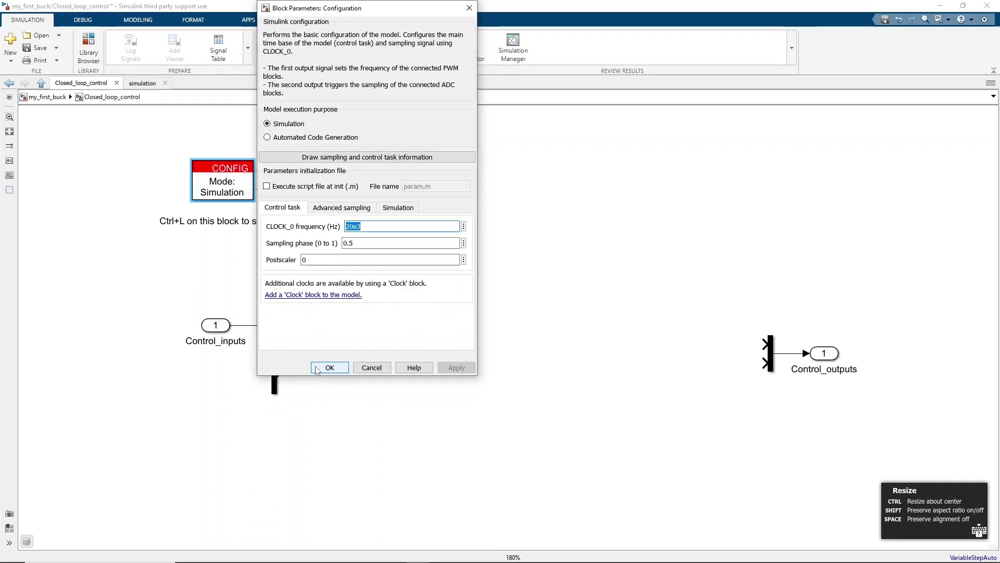
left_click(329, 367)
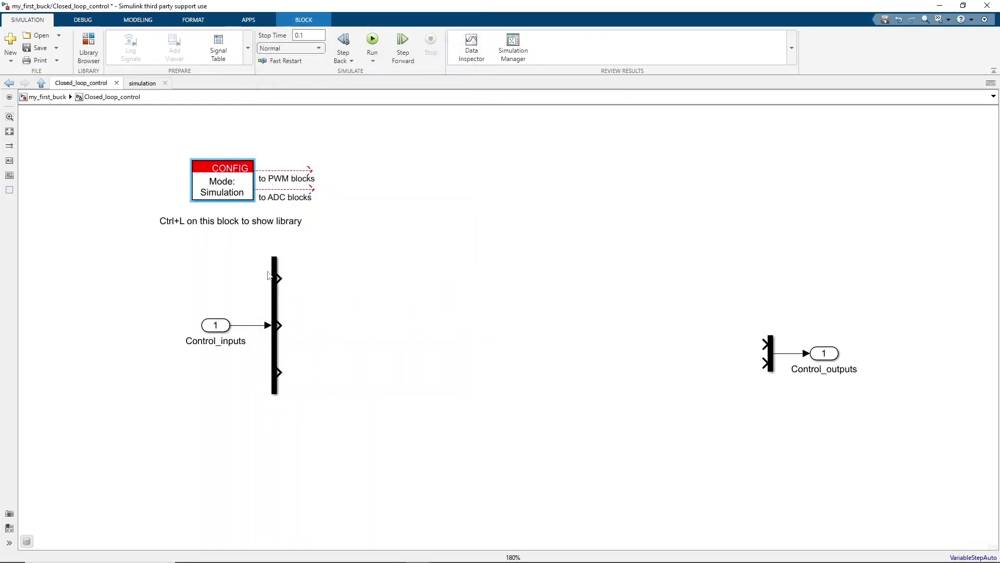
Step: Place three ADC blocks from the imperix library beside the input demux and connect each demux output to a sim input
key("ctrl+l")
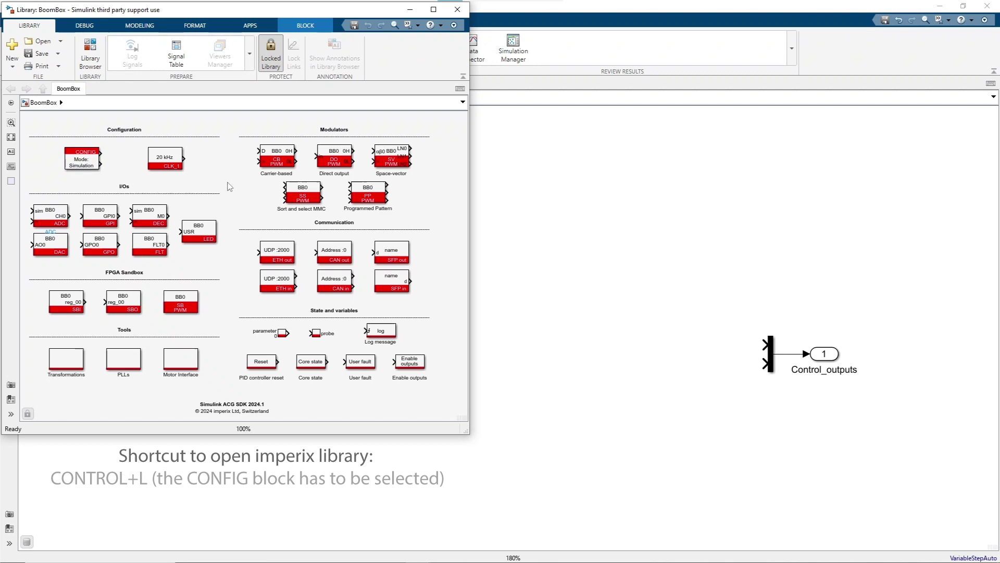
left_click(230, 186)
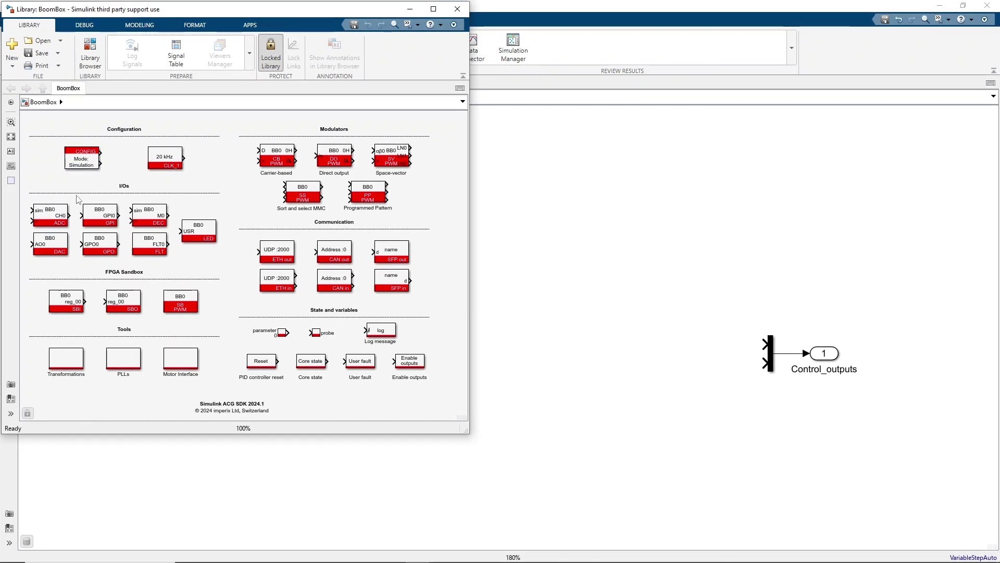
left_click(49, 217)
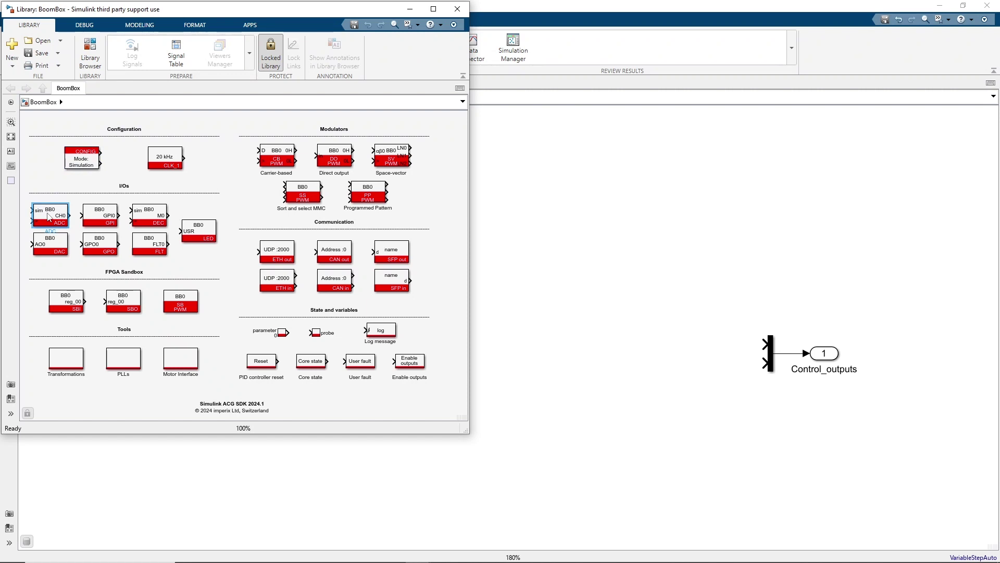
left_click_drag(48, 218, 357, 380)
left_click_drag(280, 278, 319, 278)
left_click_drag(280, 325, 320, 325)
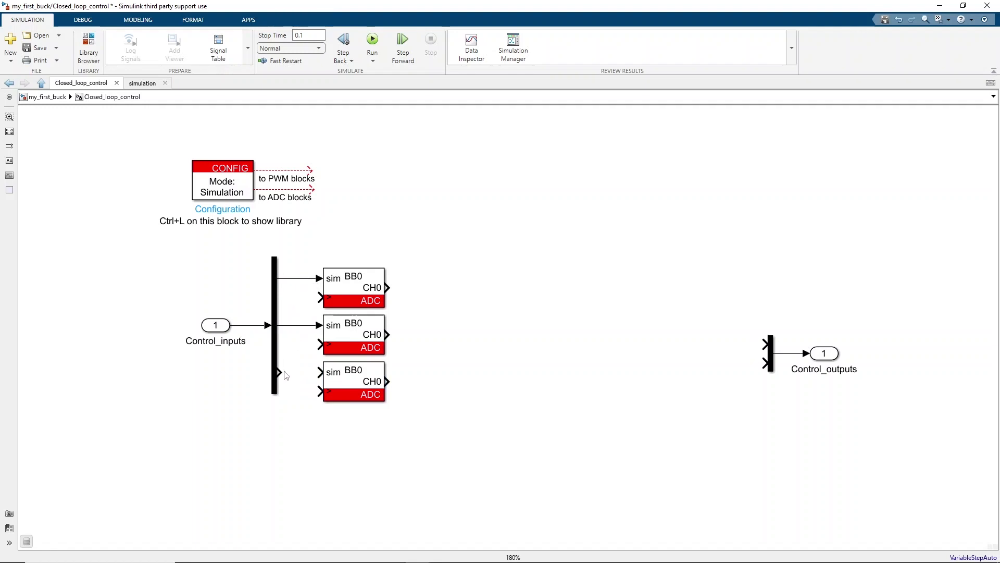
left_click_drag(284, 372, 320, 371)
Step: Set the input channel of the middle ADC block to 1 and of the lowest ADC block to 2
left_click(353, 324)
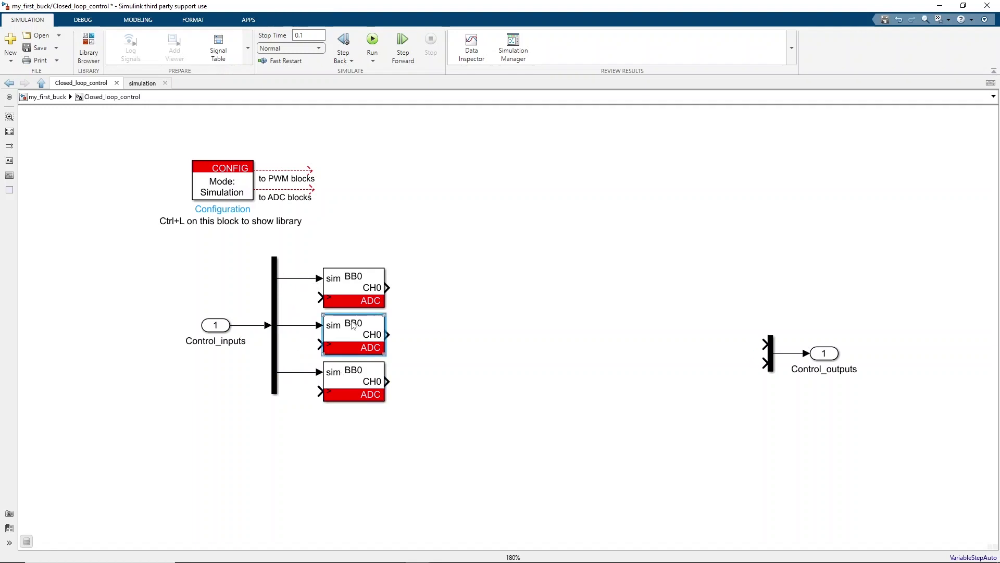
double_click(353, 324)
double_click(459, 279)
type("1")
key("Return")
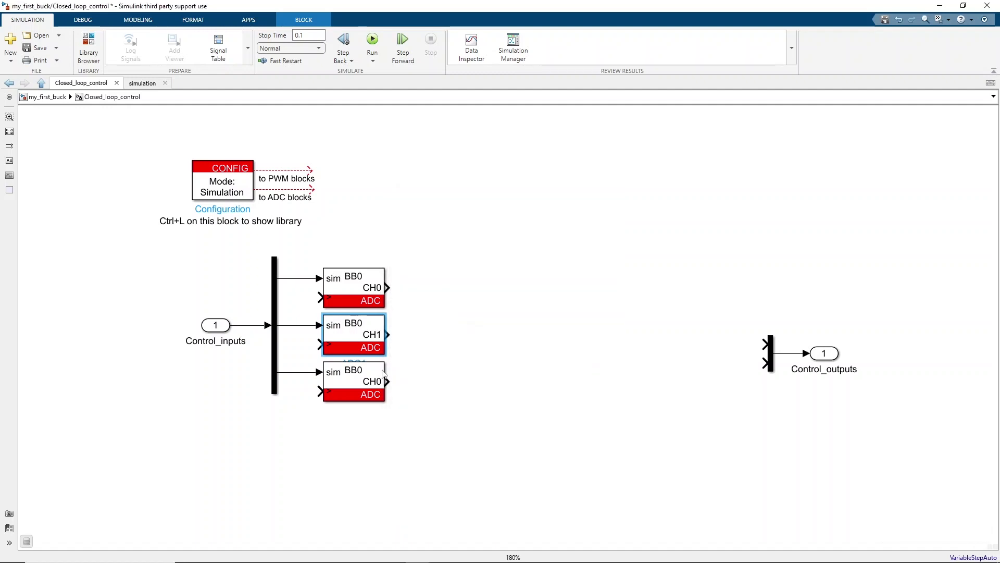
double_click(383, 372)
double_click(467, 319)
type("2")
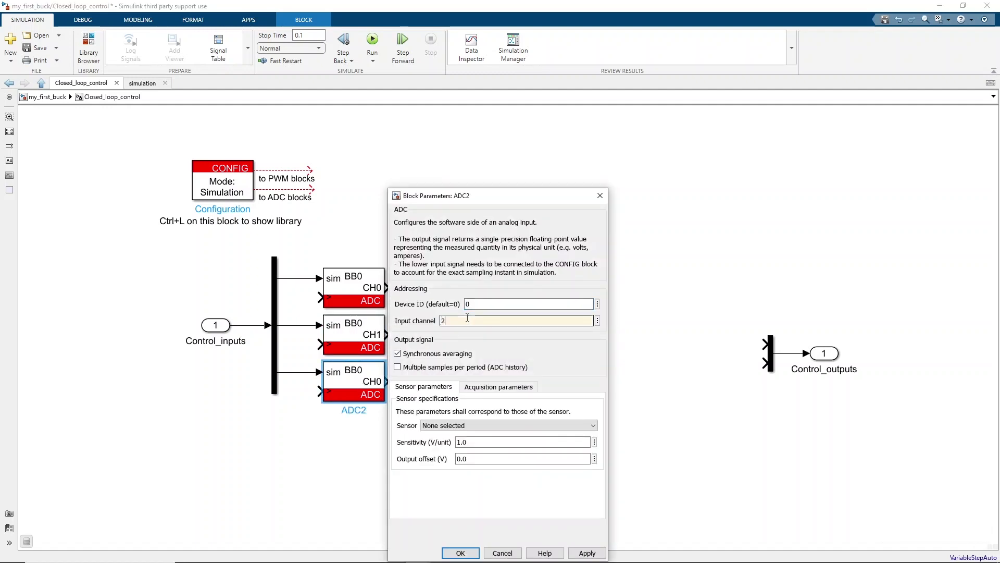
key("Return")
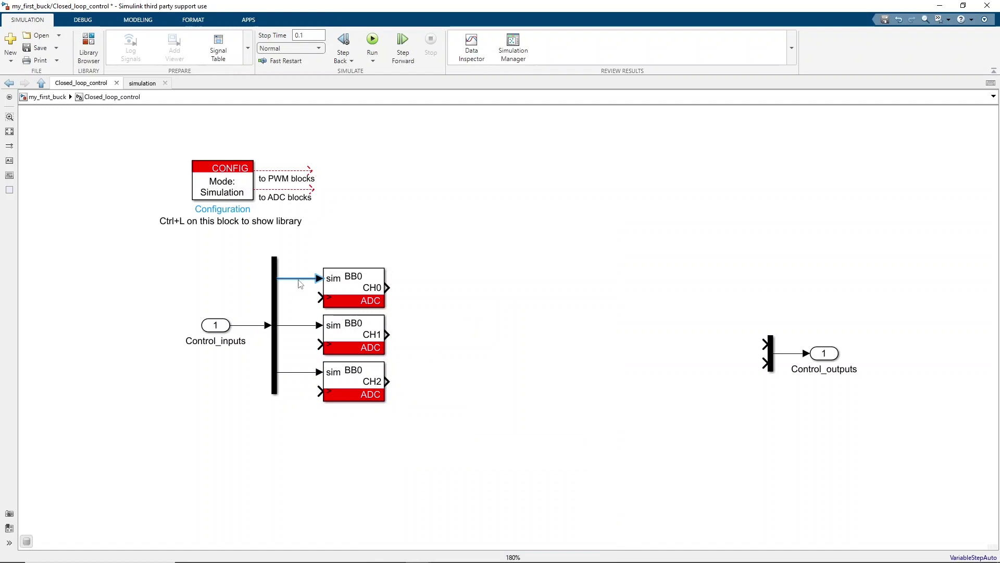
left_click(299, 279)
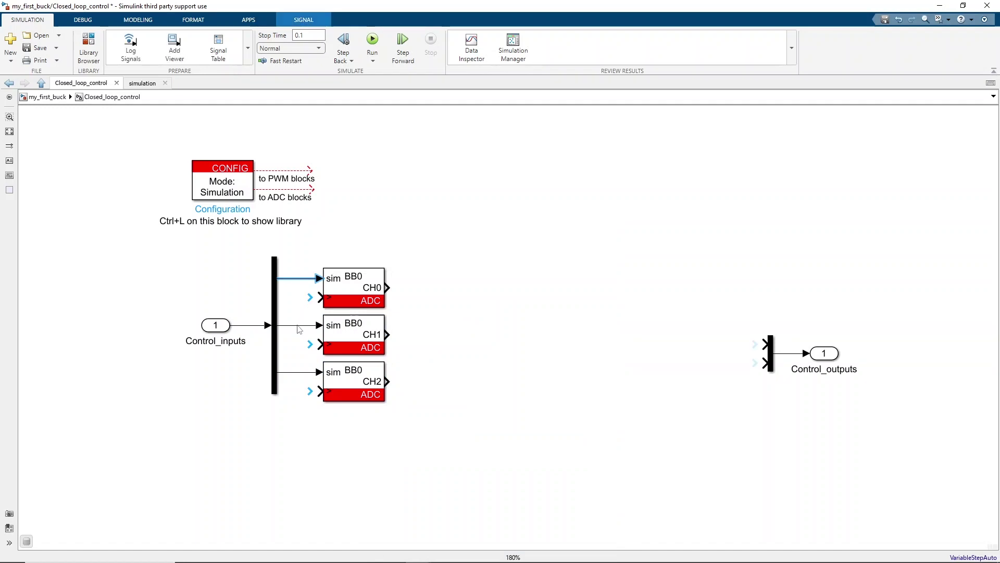
left_click(298, 326)
left_click(298, 373)
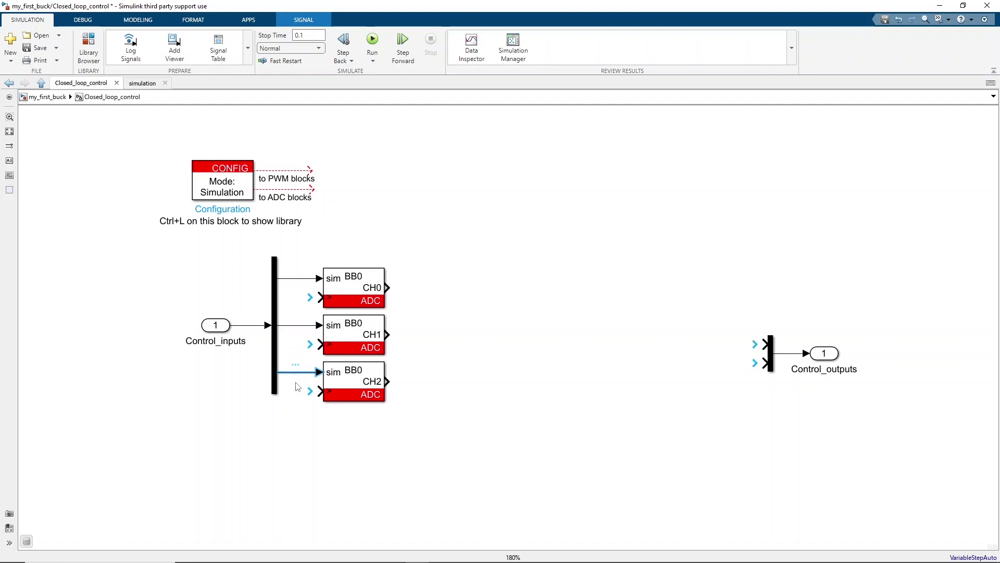
left_click(292, 252)
Step: Connect the CONFIG block's ADC output to the sampling inputs of all three ADC blocks
left_click_drag(313, 188, 318, 391)
left_click_drag(319, 344, 310, 344)
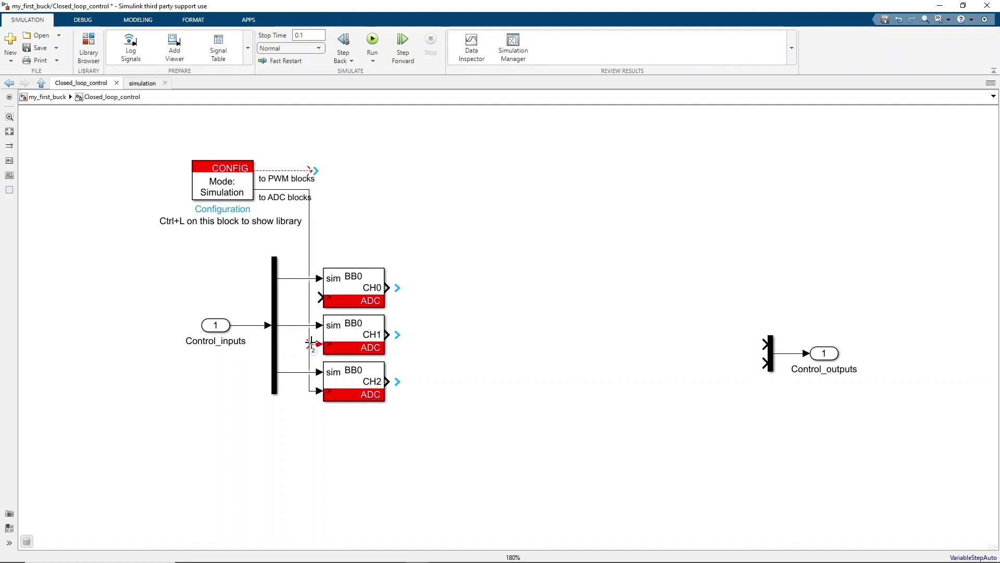
left_click_drag(318, 298, 309, 297)
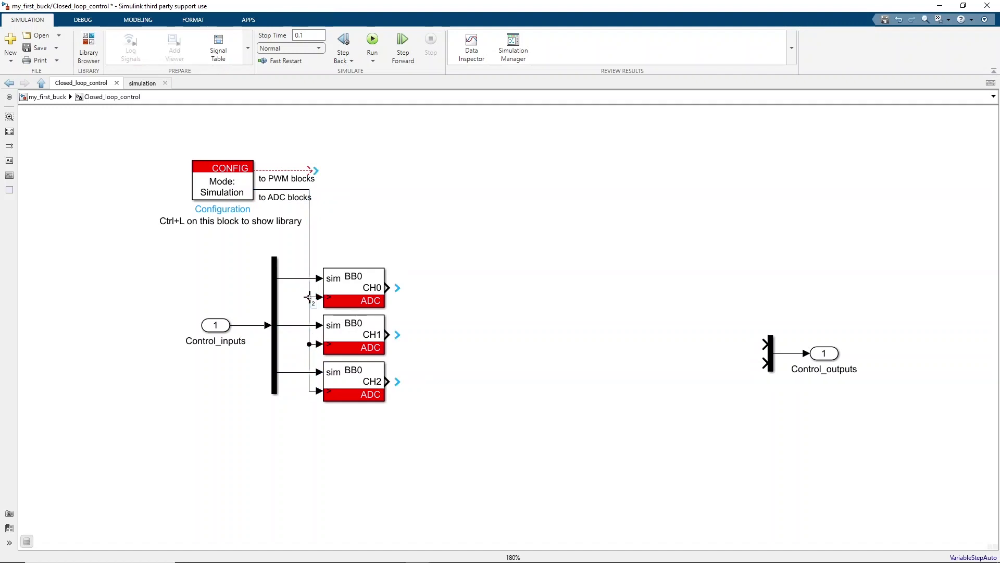
Step: Add an imperix Probe block beside the CH0 ADC and set its variable name to Vout_meas
double_click(437, 294)
type("probe")
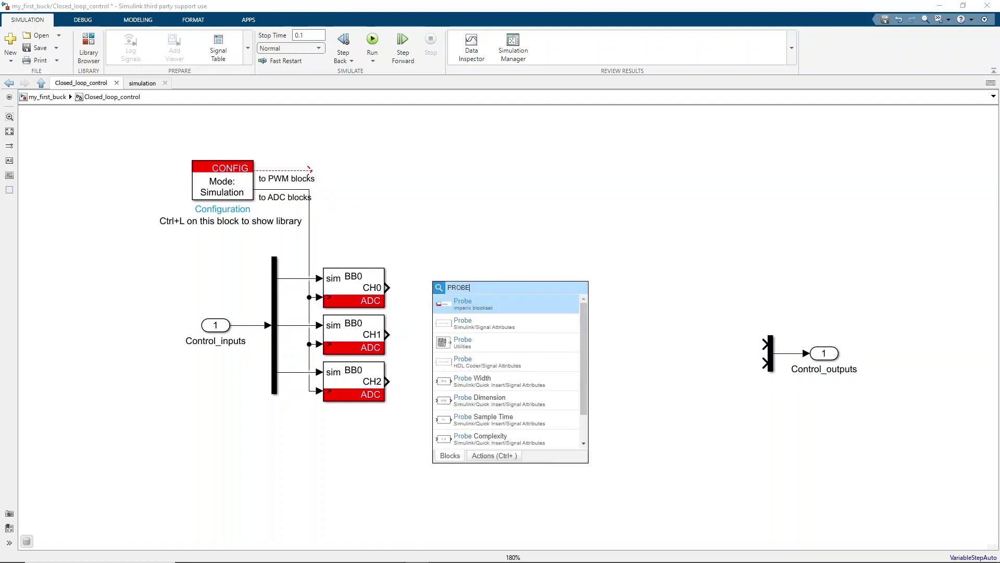
key("Return")
double_click(438, 290)
type("Vout_meas")
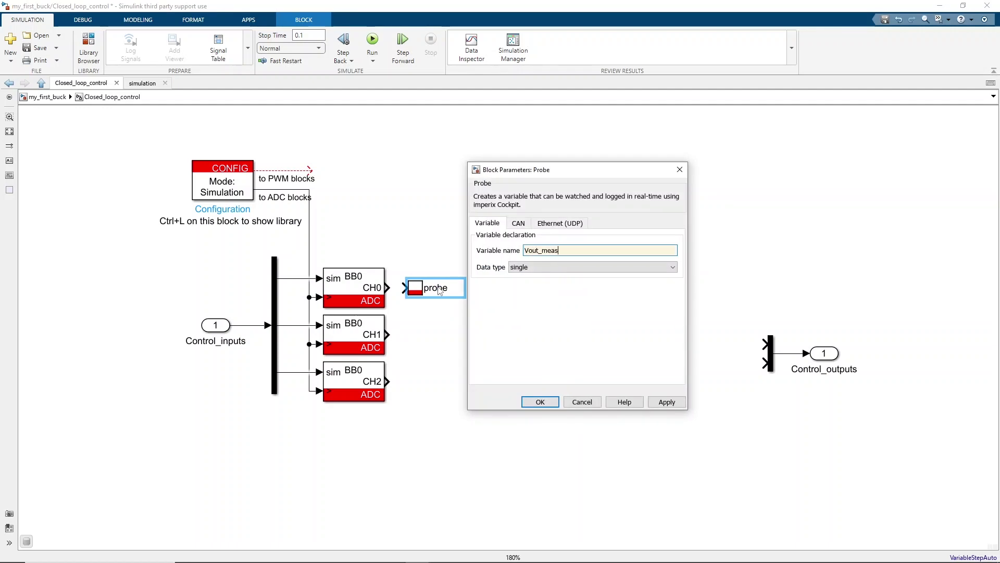
key("Return")
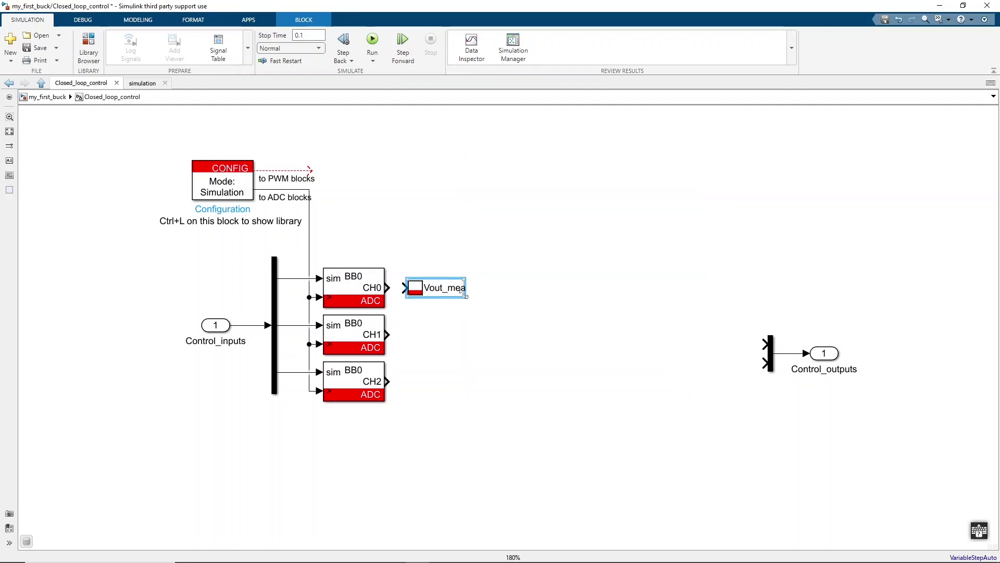
Step: Connect Vout_meas to the CH0 ADC output and copy the probe beside the CH1 ADC, renaming the copy Vin_meas
left_click_drag(439, 290, 452, 335)
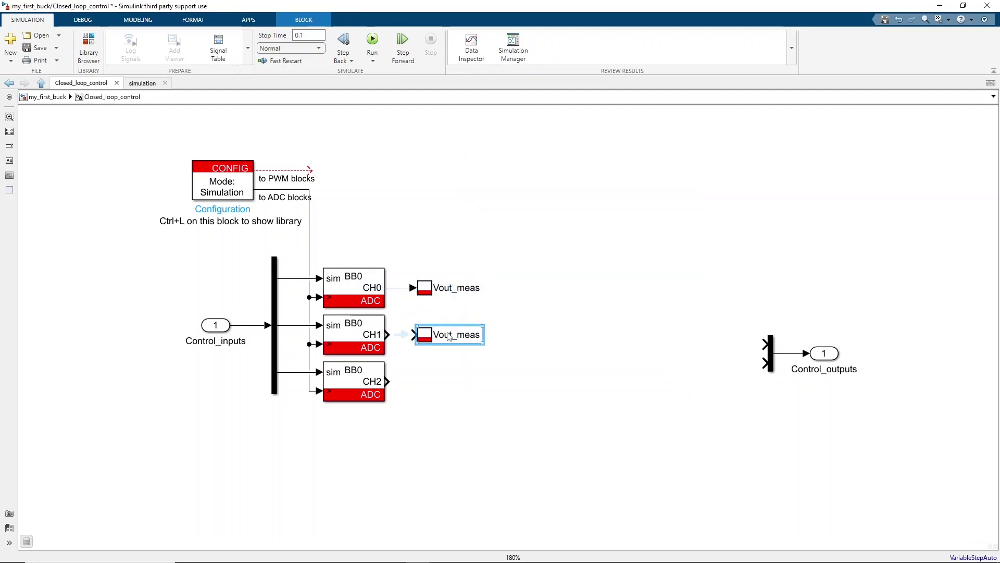
double_click(450, 334)
left_click(557, 298)
key("BackSpace")
key("BackSpace")
key("BackSpace")
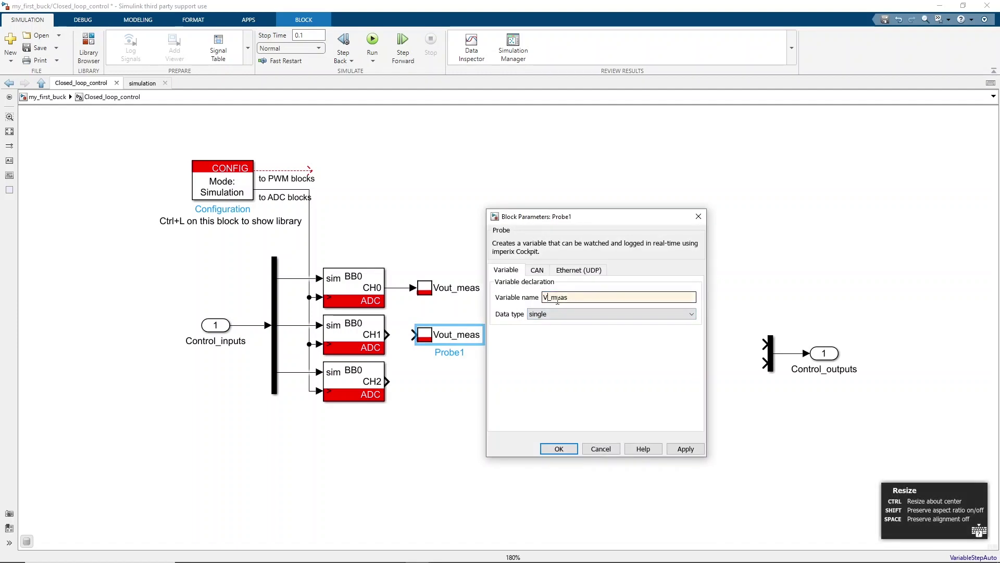
type("in")
key("Return")
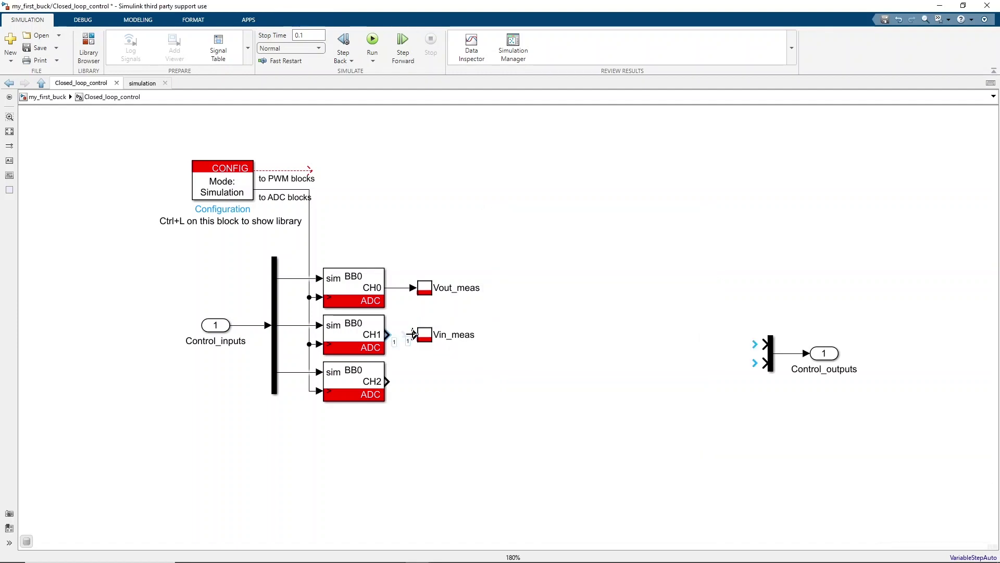
Step: Connect Vin_meas to the CH1 ADC and copy it as a probe named Iout_meas, connected to the CH2 ADC
left_click_drag(387, 334, 451, 382)
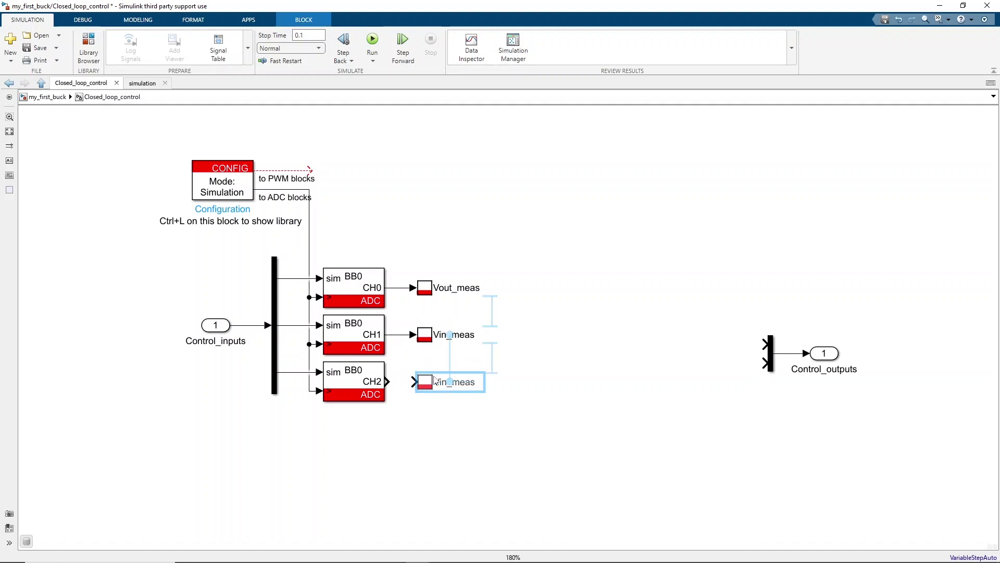
double_click(451, 382)
type("Iout_meas")
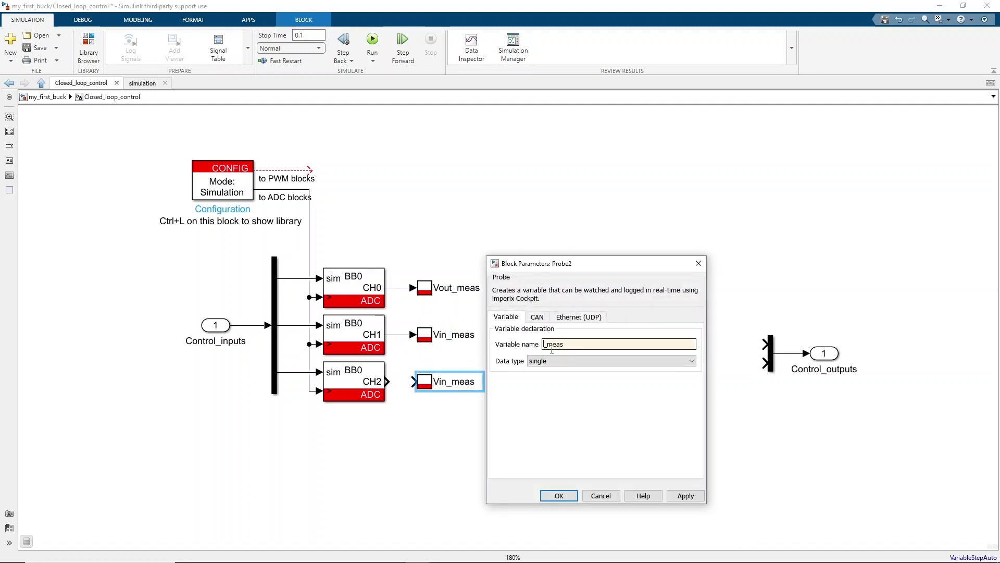
key("Return")
left_click_drag(387, 381, 416, 381)
Step: Add an imperix Tunable parameter block beside the probes with variable name Vout_ref and initial value 12
double_click(518, 334)
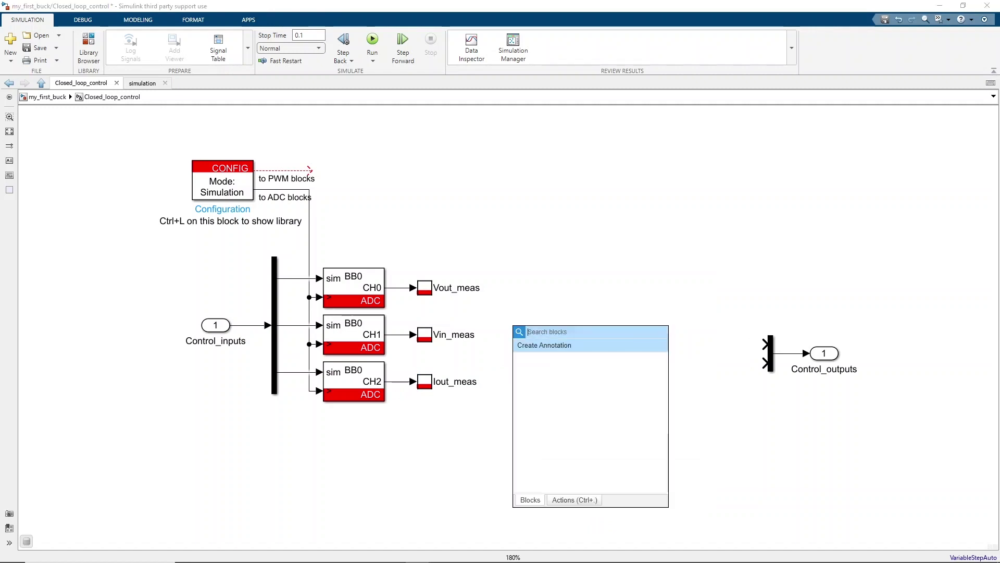
type("tun")
key("Return")
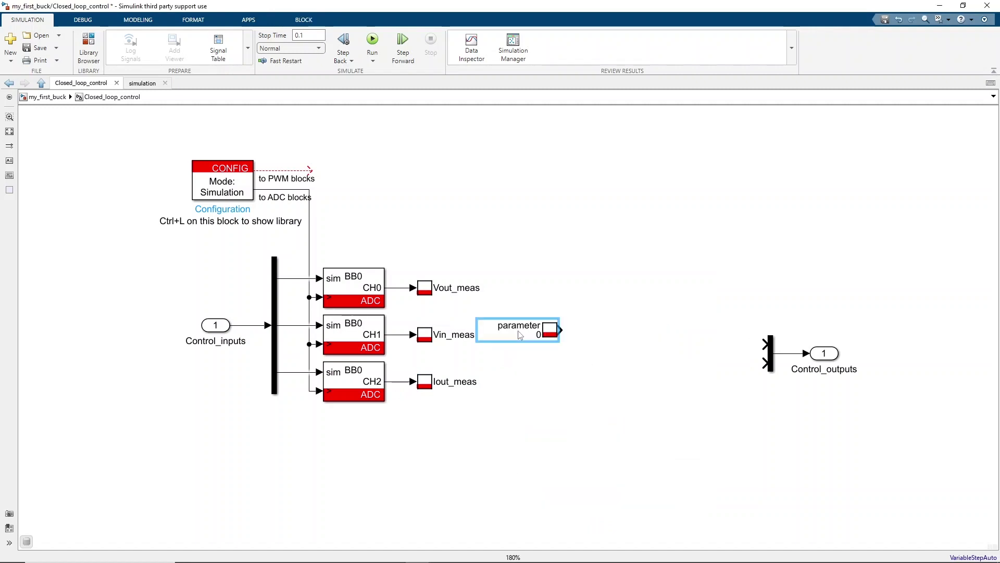
left_click_drag(523, 336, 532, 336)
double_click(532, 336)
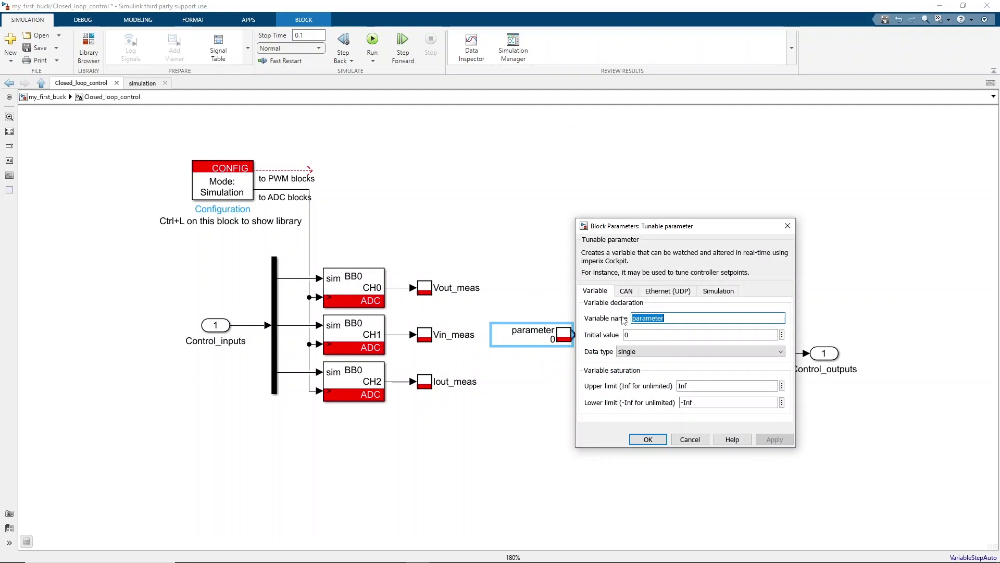
type("Vout_ref")
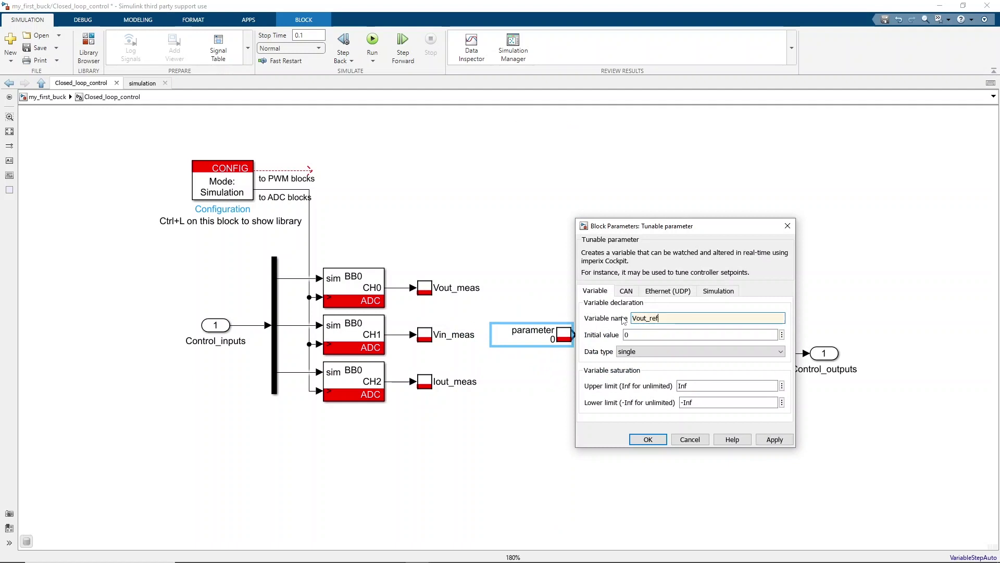
left_click(639, 331)
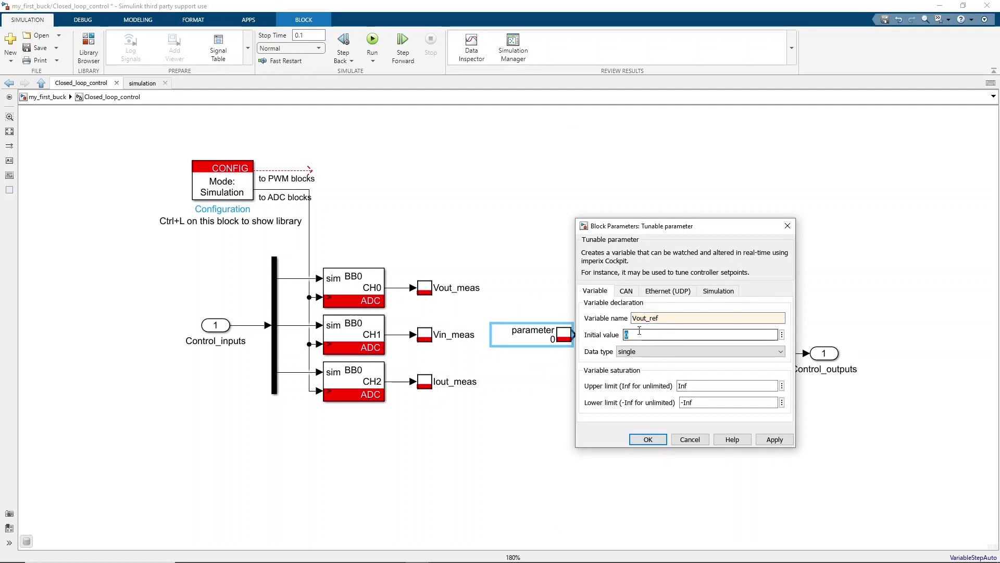
type("12")
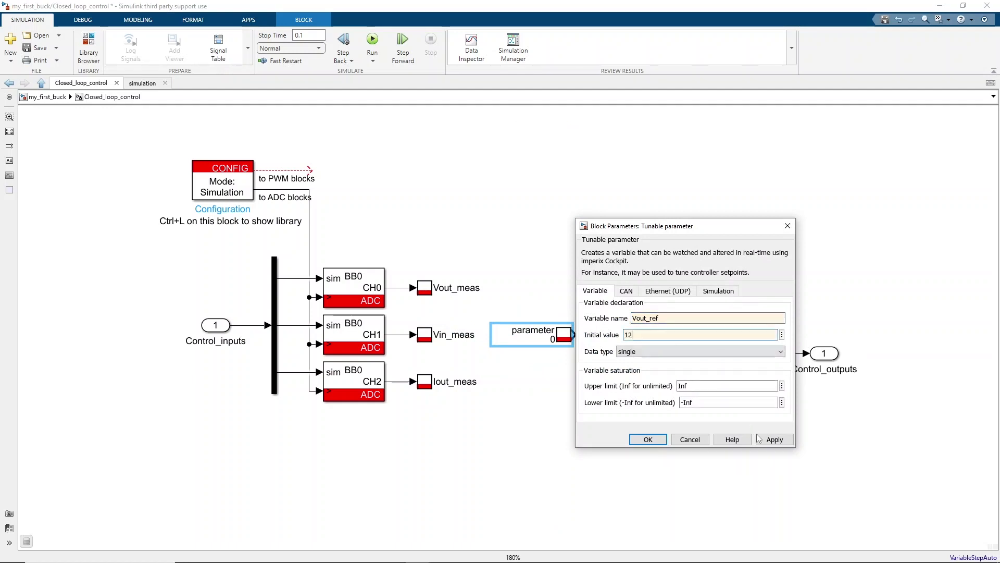
left_click(775, 439)
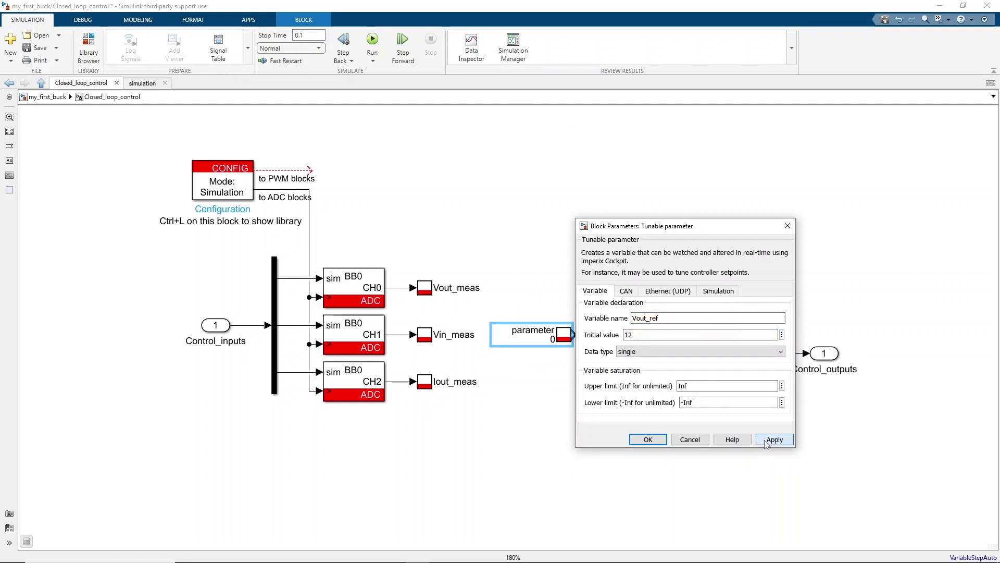
Step: Set the Vout_ref simulation output to Steps, with a step time of 0.075 and an output value of 20
left_click(718, 291)
left_click(713, 309)
left_click(715, 325)
double_click(715, 324)
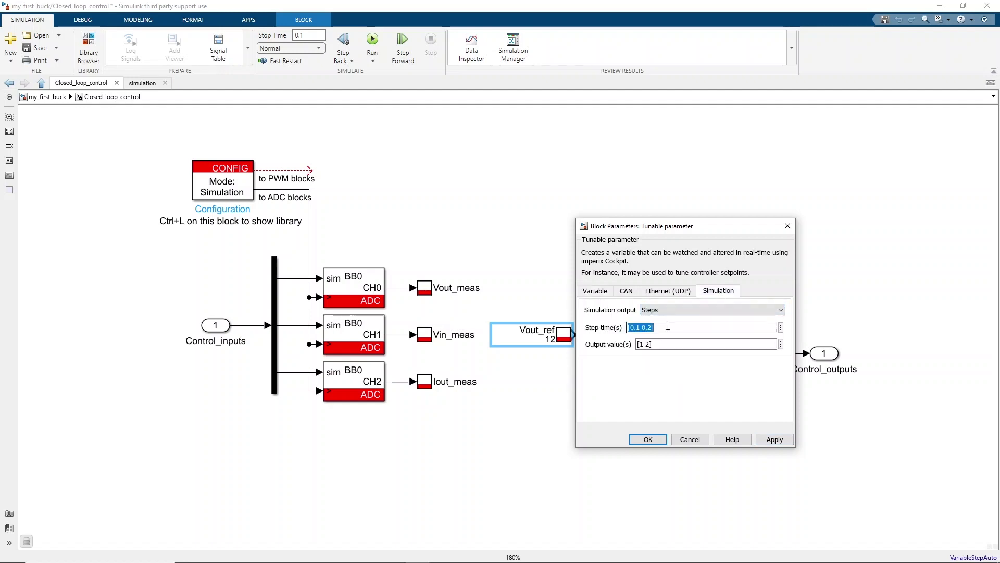
type("0.075")
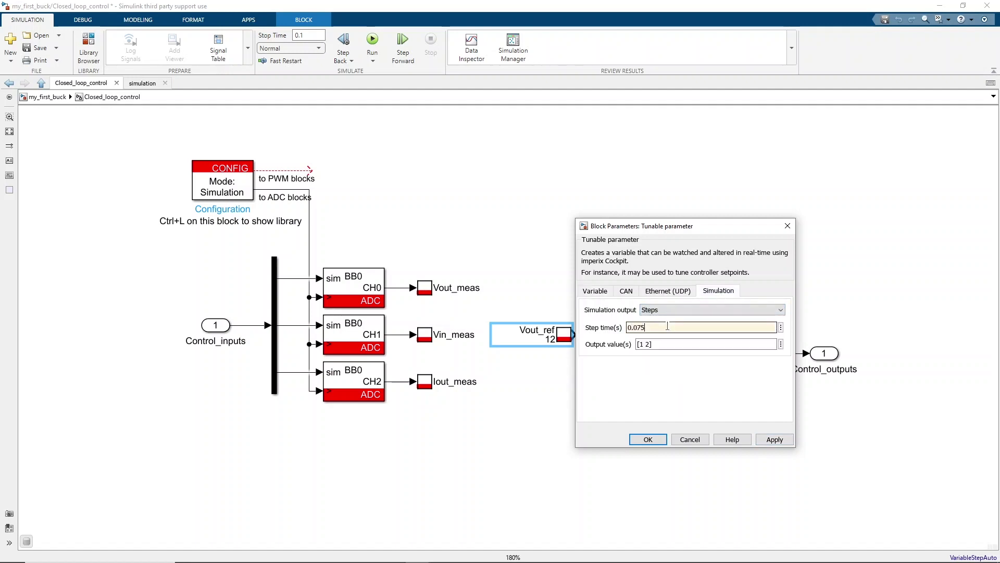
key("Tab")
key("Tab")
type("20")
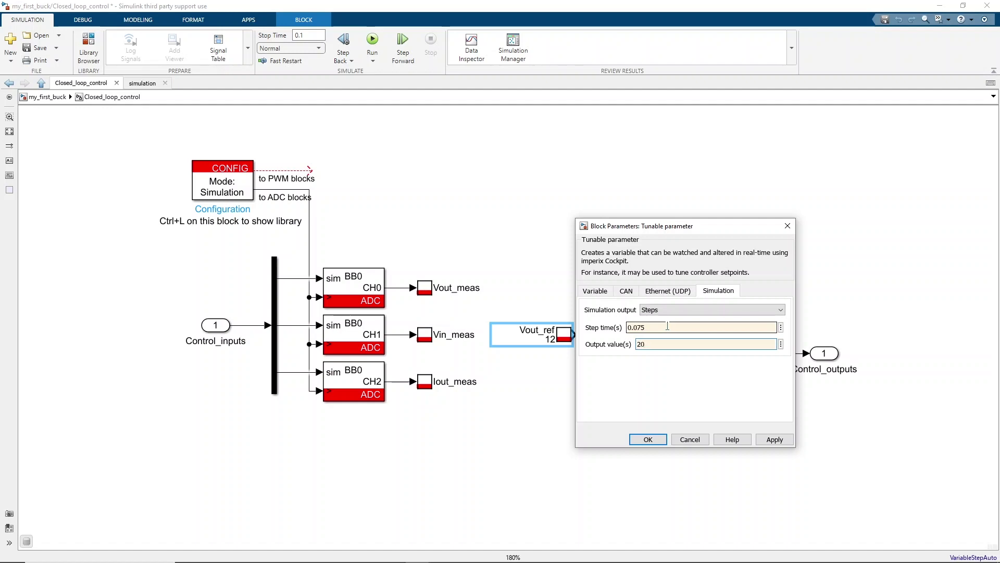
left_click(774, 440)
left_click(648, 439)
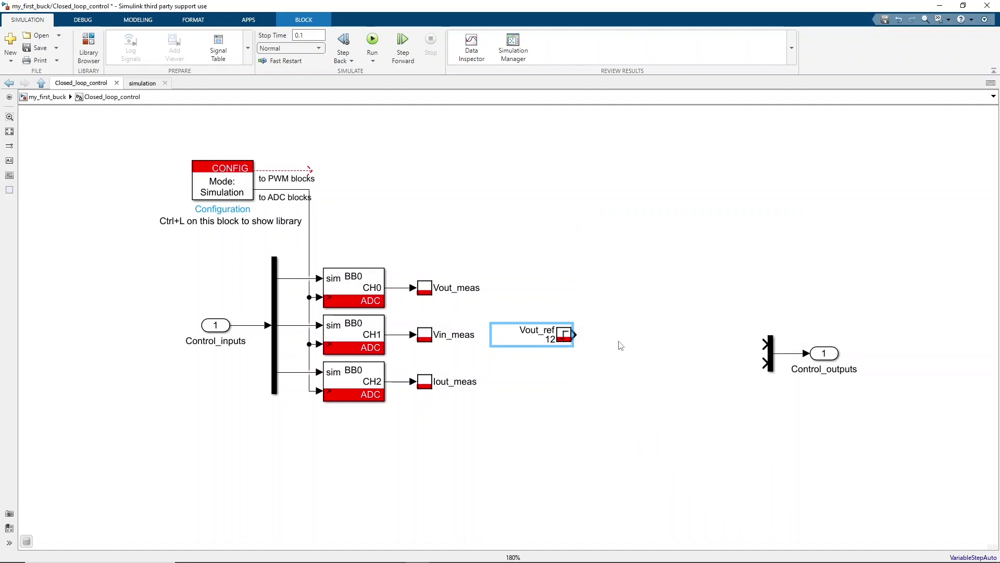
Step: Add a Divide block beside Vout_ref, wiring Vout_ref to its multiply input and the CH1 ADC output to its divide input
double_click(608, 333)
type("d")
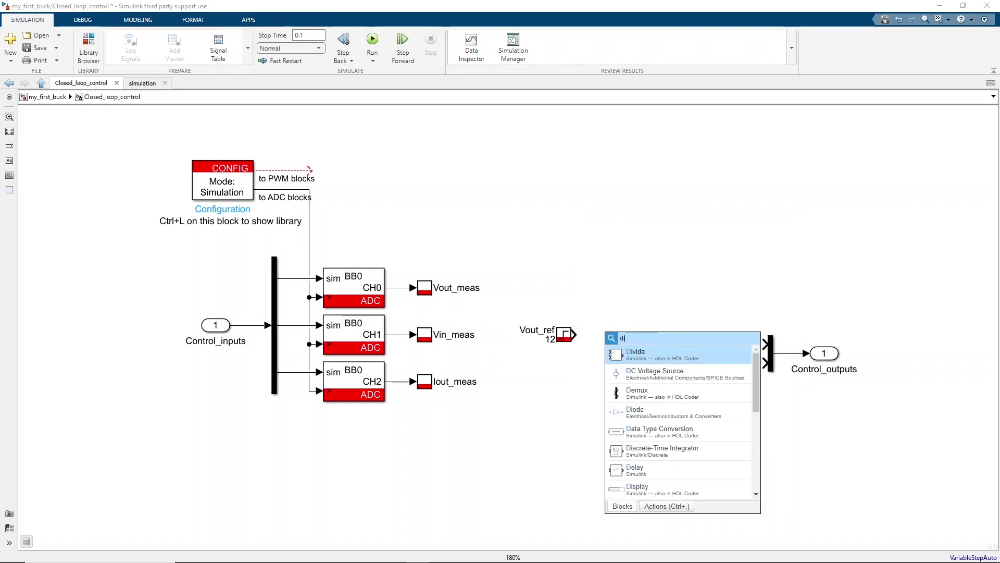
type("ivide")
key("Return")
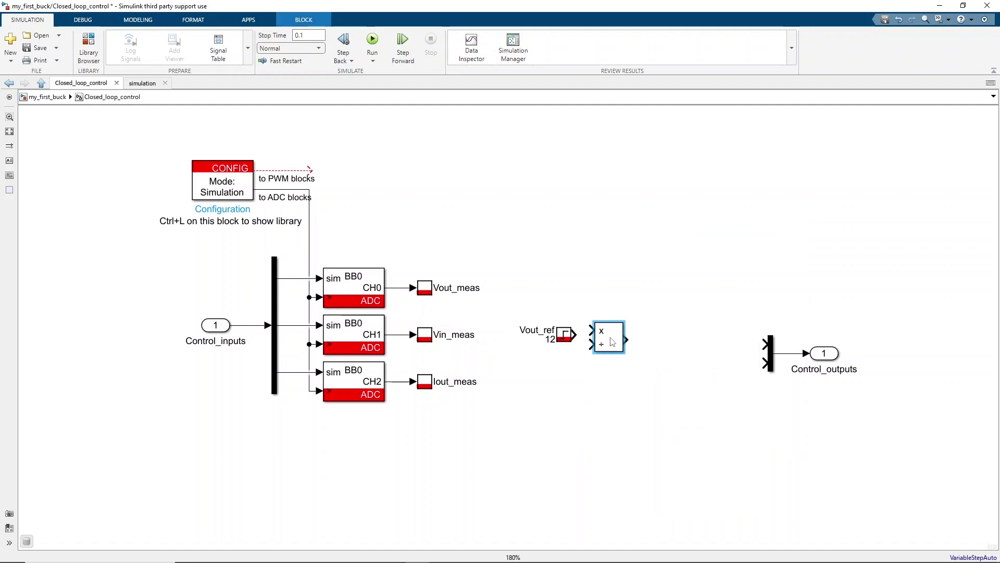
left_click_drag(612, 342, 396, 335)
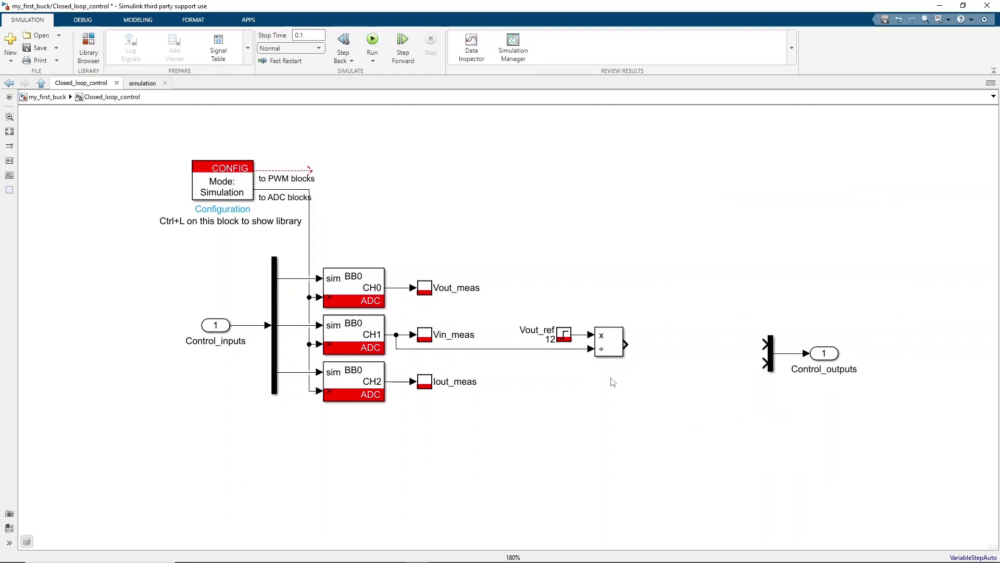
Step: Add an imperix PWM_CB block before the Control_outputs mux and connect the Divide output to its D input
double_click(609, 378)
type("cb")
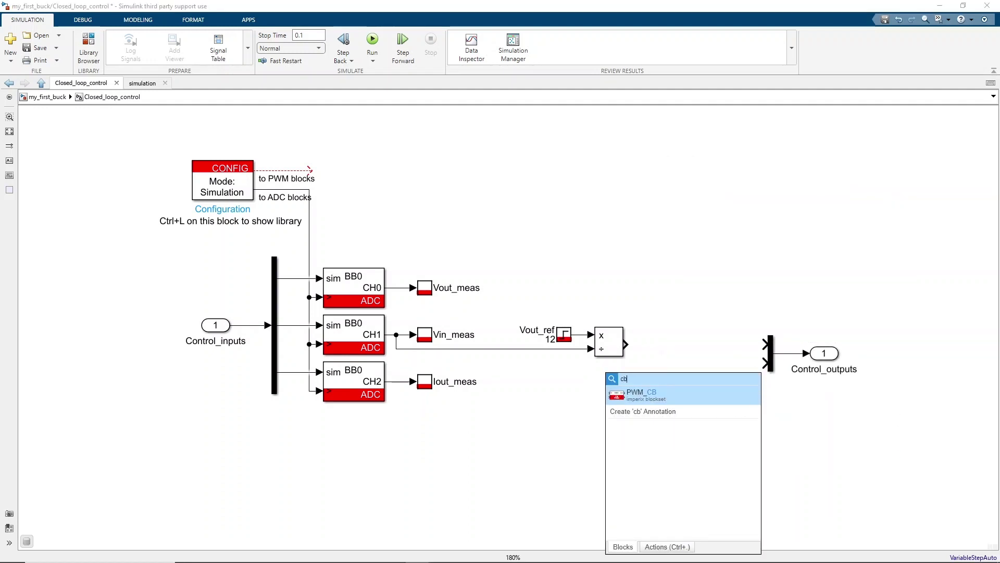
left_click(634, 392)
left_click_drag(592, 366, 698, 363)
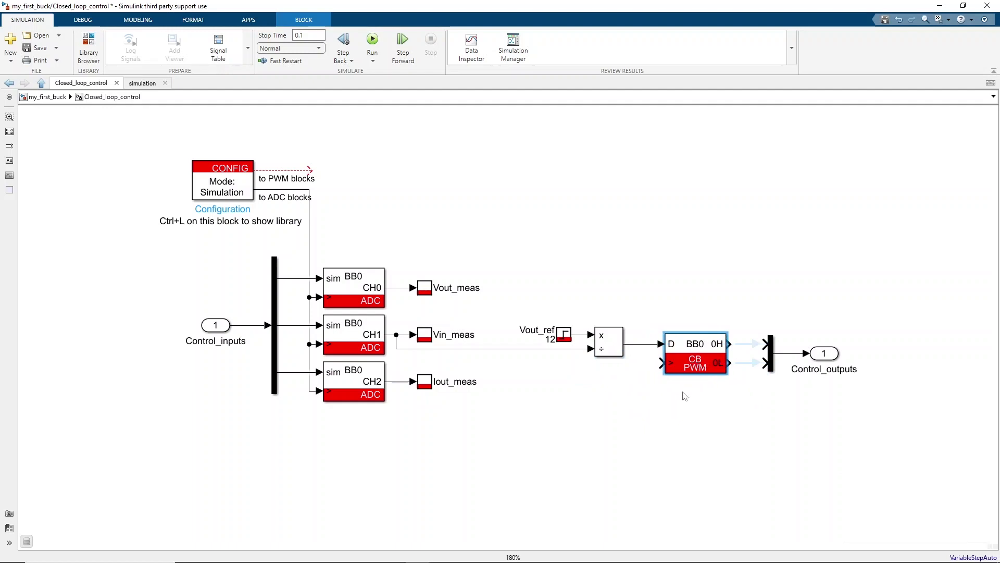
left_click(683, 408)
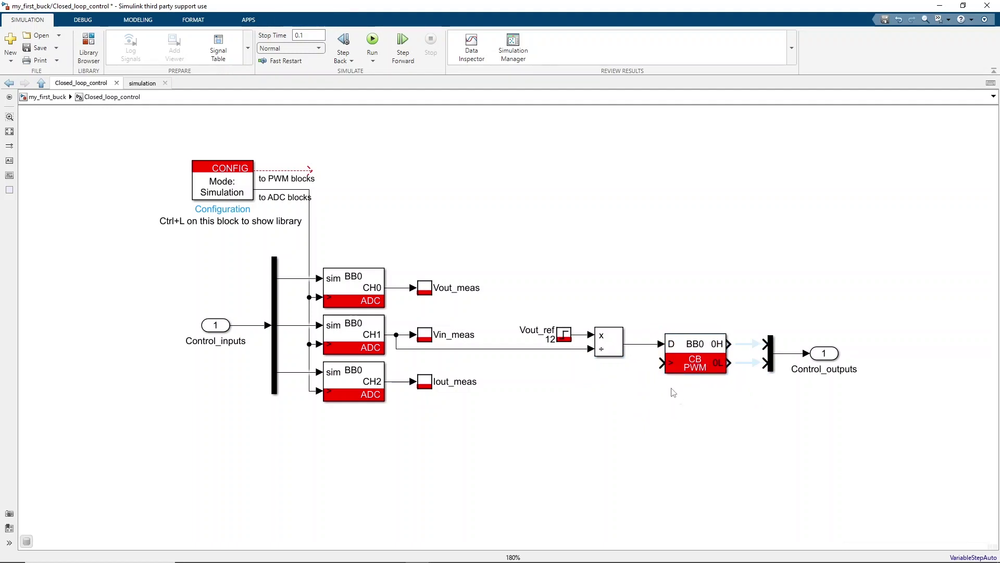
Step: Connect the Configuration block's PWM line to the CB PWM clock input and the 0H and 0L outputs to the Control_outputs mux
left_click_drag(313, 170, 654, 366)
left_click(643, 386)
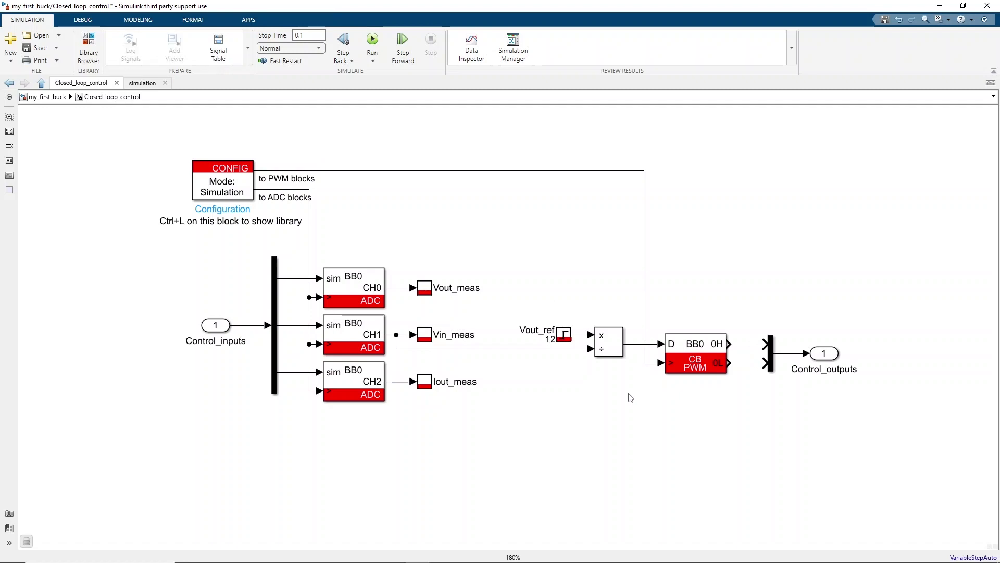
left_click_drag(729, 344, 758, 364)
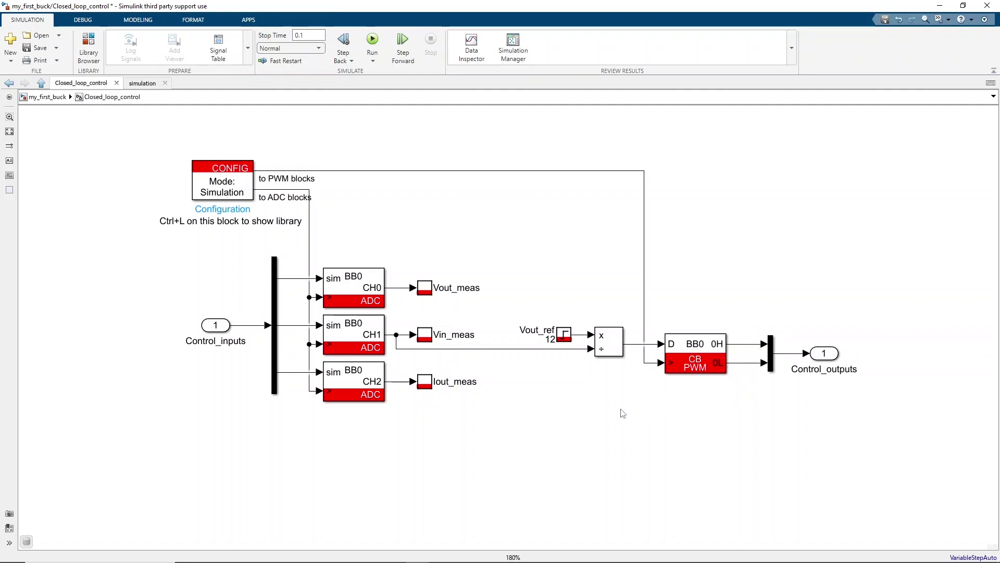